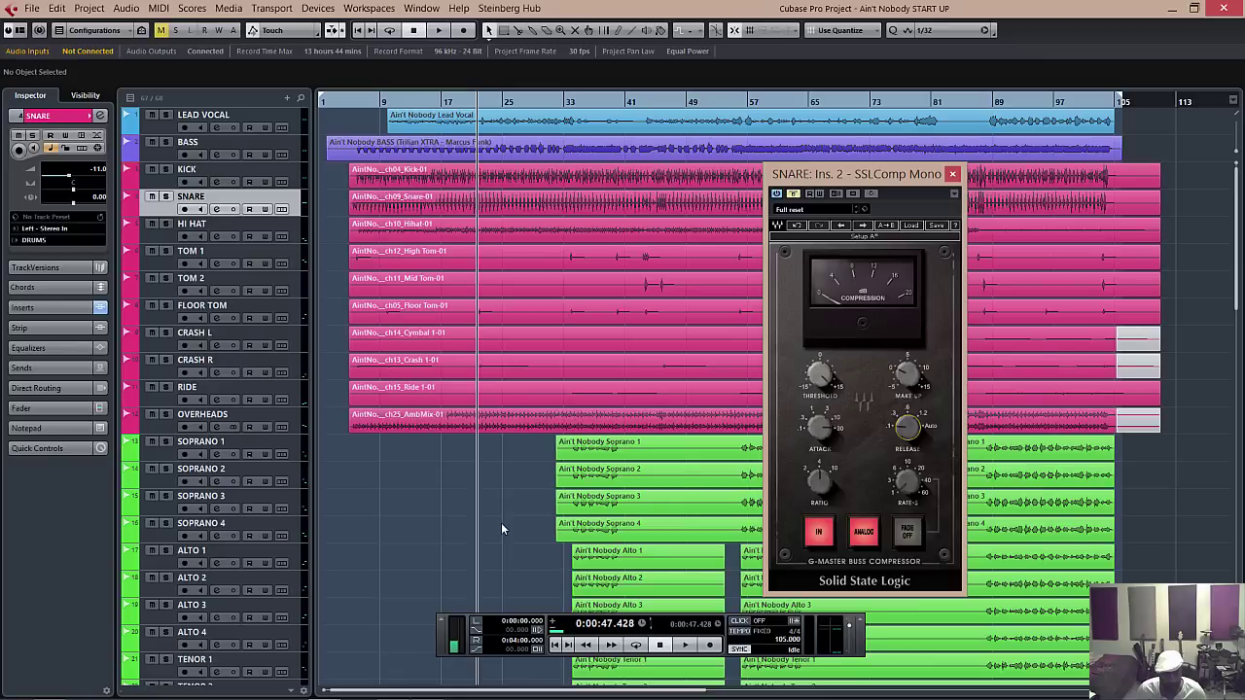
Step: Play and stop the song section with the snare compressor active, then scroll down to the Group Tracks
key("space")
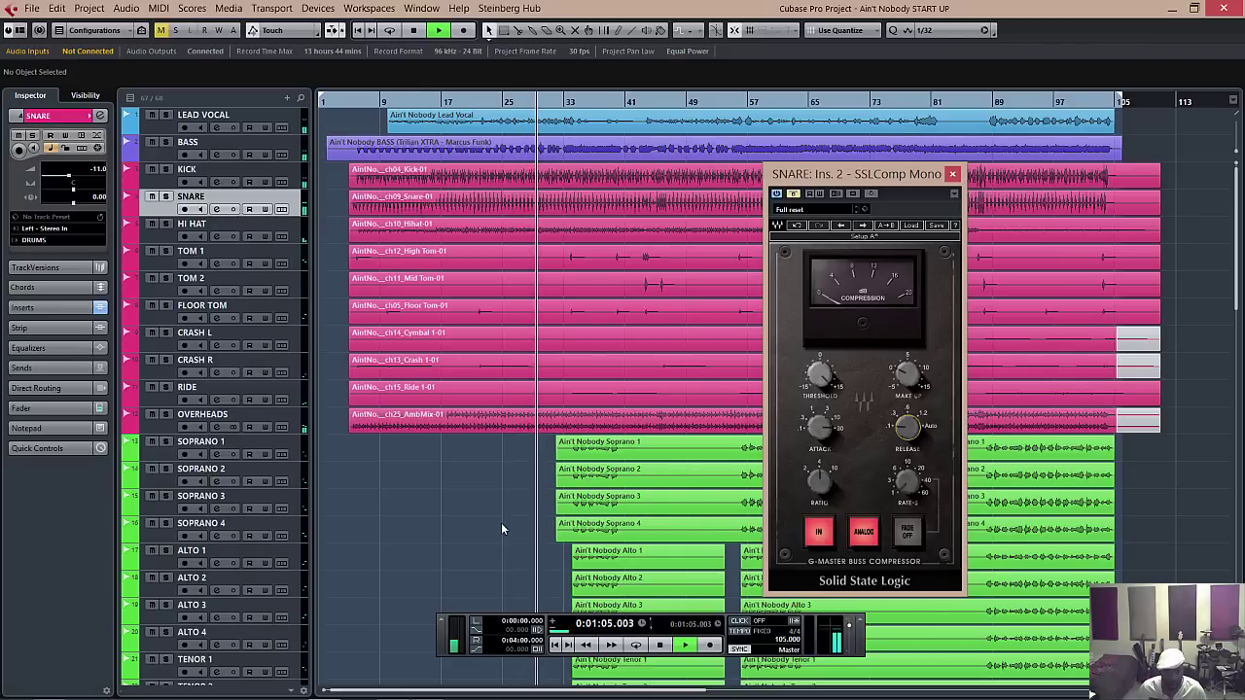
key("space")
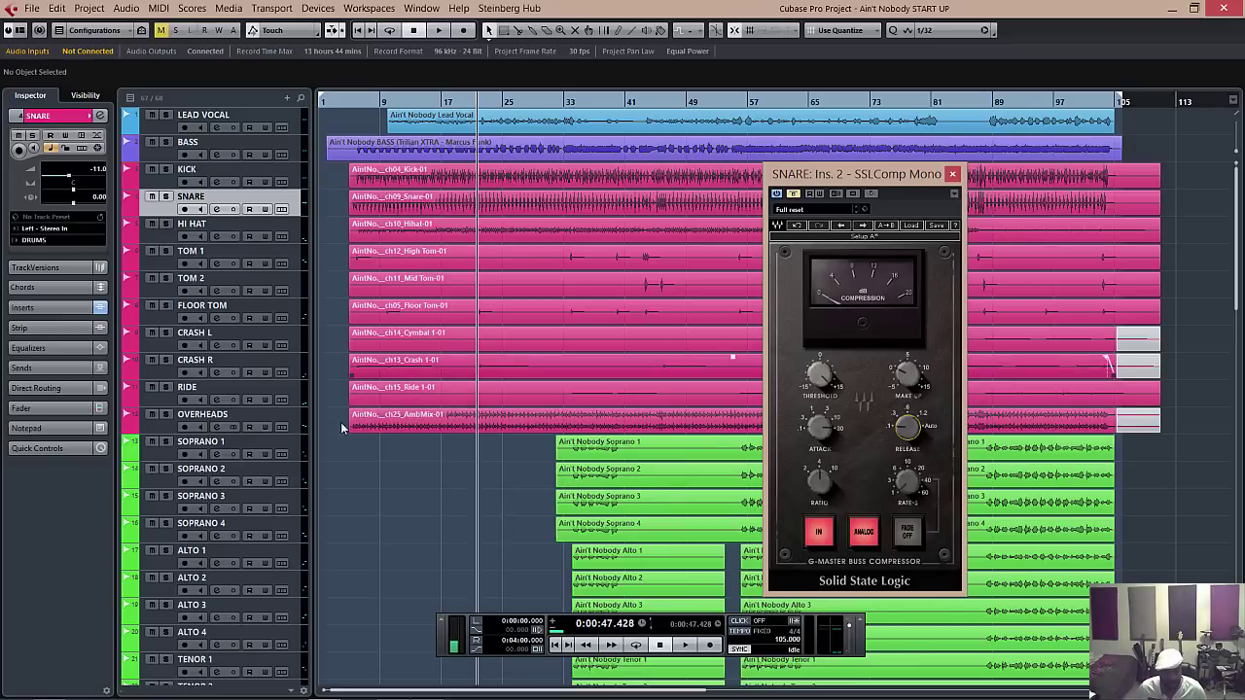
scroll(358, 509, "down", 9)
scroll(358, 509, "down", 6)
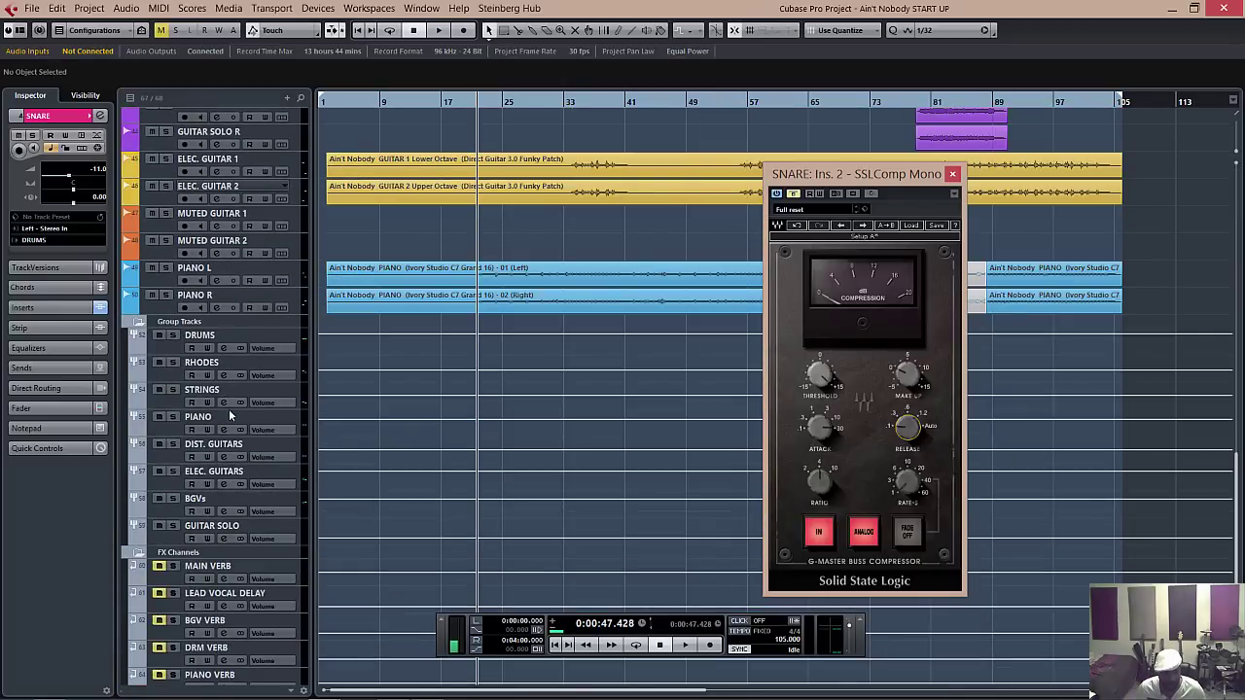
Step: Solo the DRUMS group and play the drums alone through the snare compressor, then stop
left_click(173, 334)
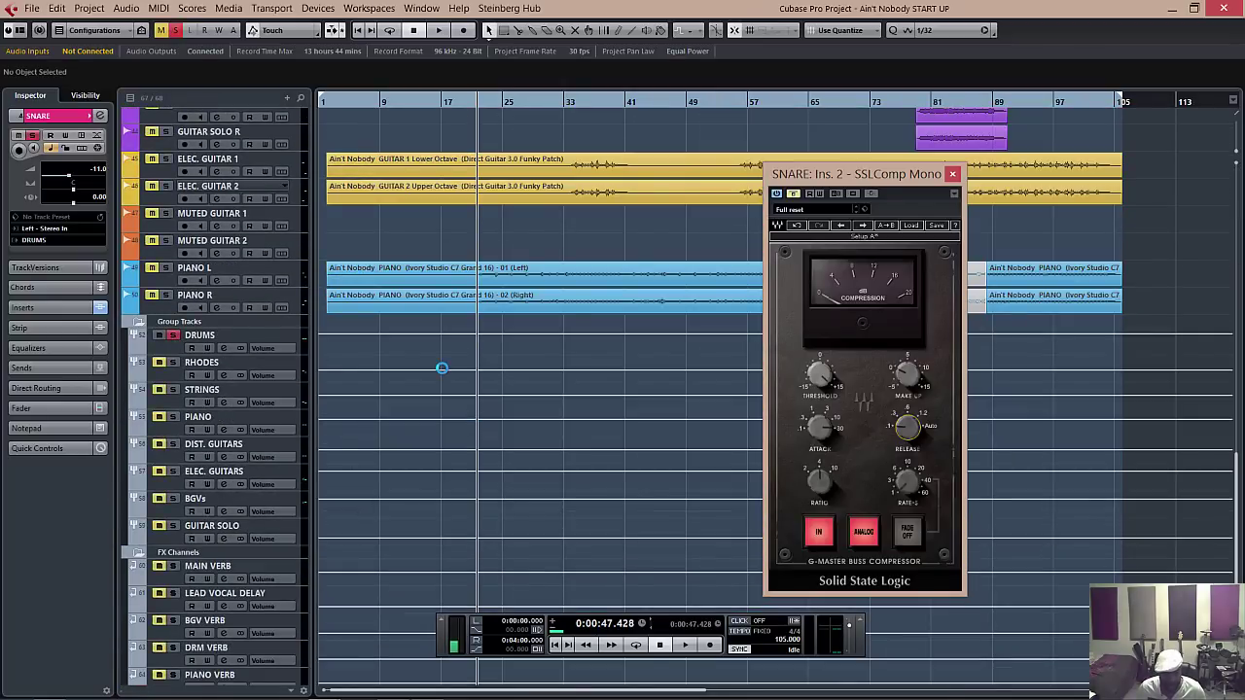
scroll(305, 285, "up", 15)
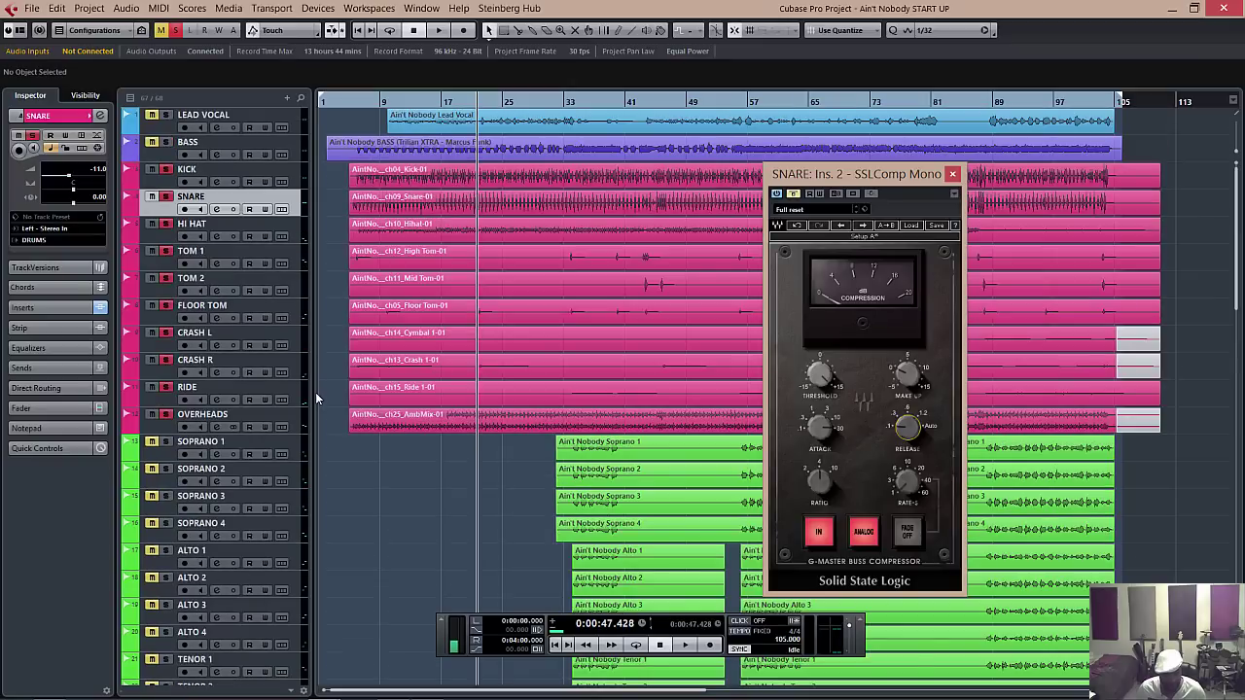
key("space")
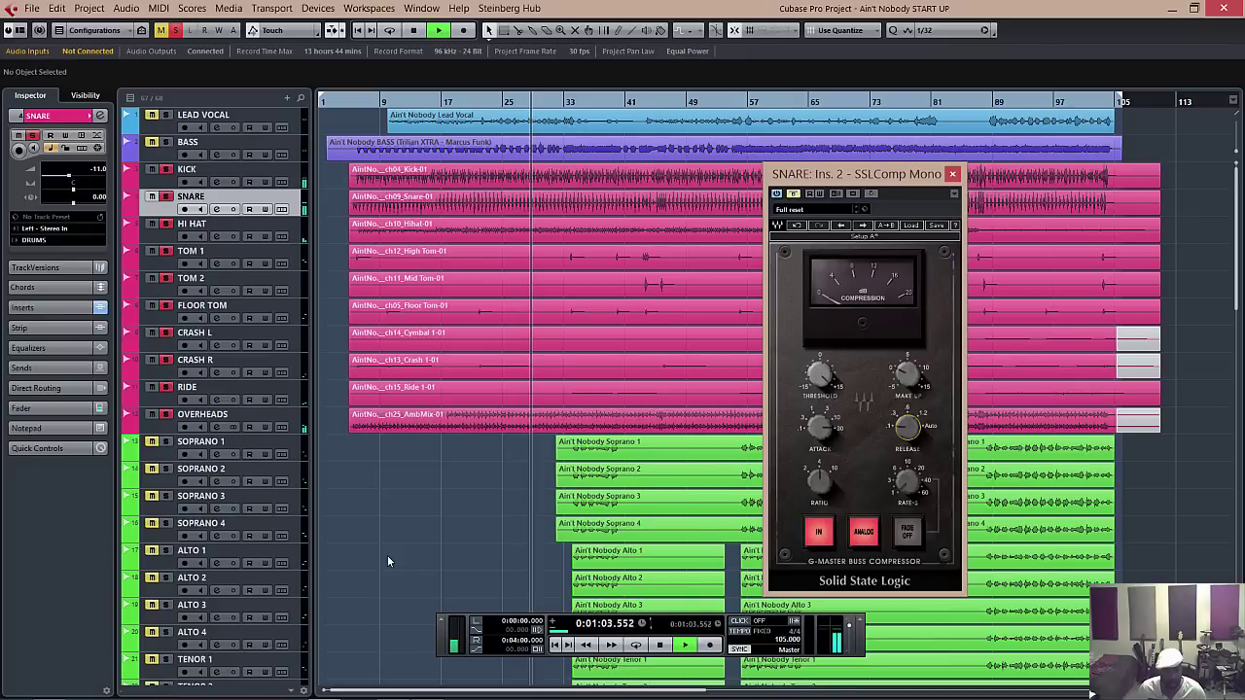
key("space")
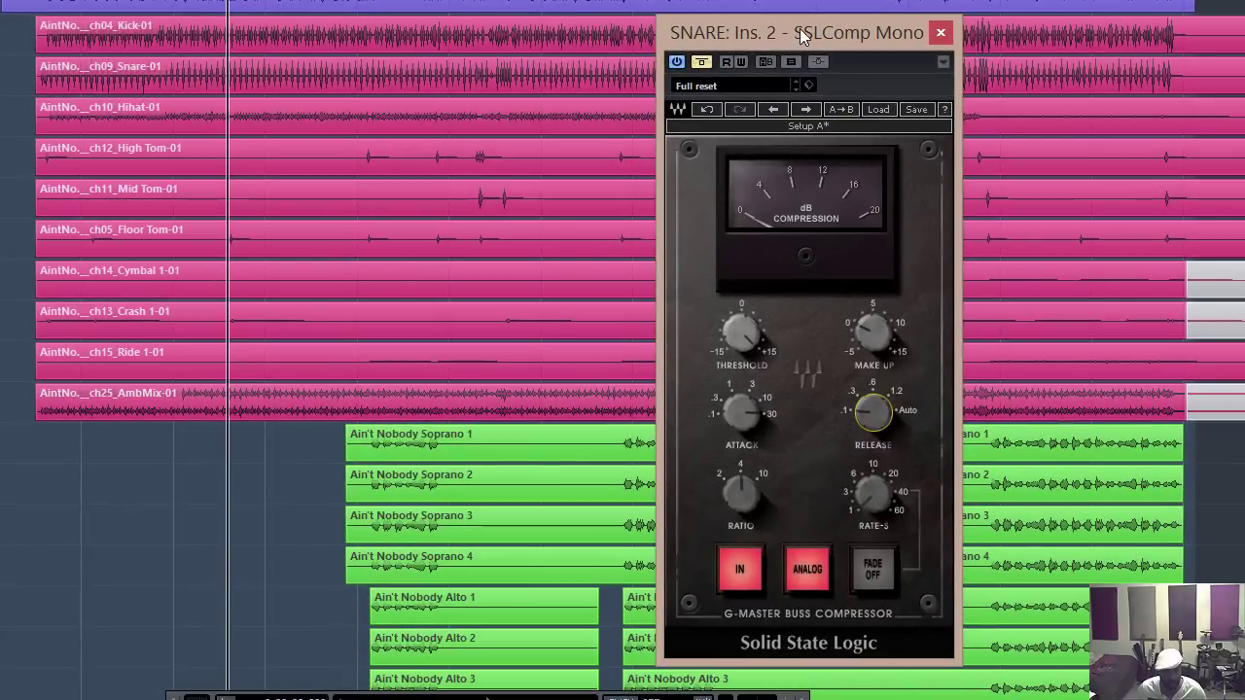
Step: Move the SSLComp window left, switch Analog mode off and back on, and check the Make Up gain
left_click_drag(799, 28, 613, 38)
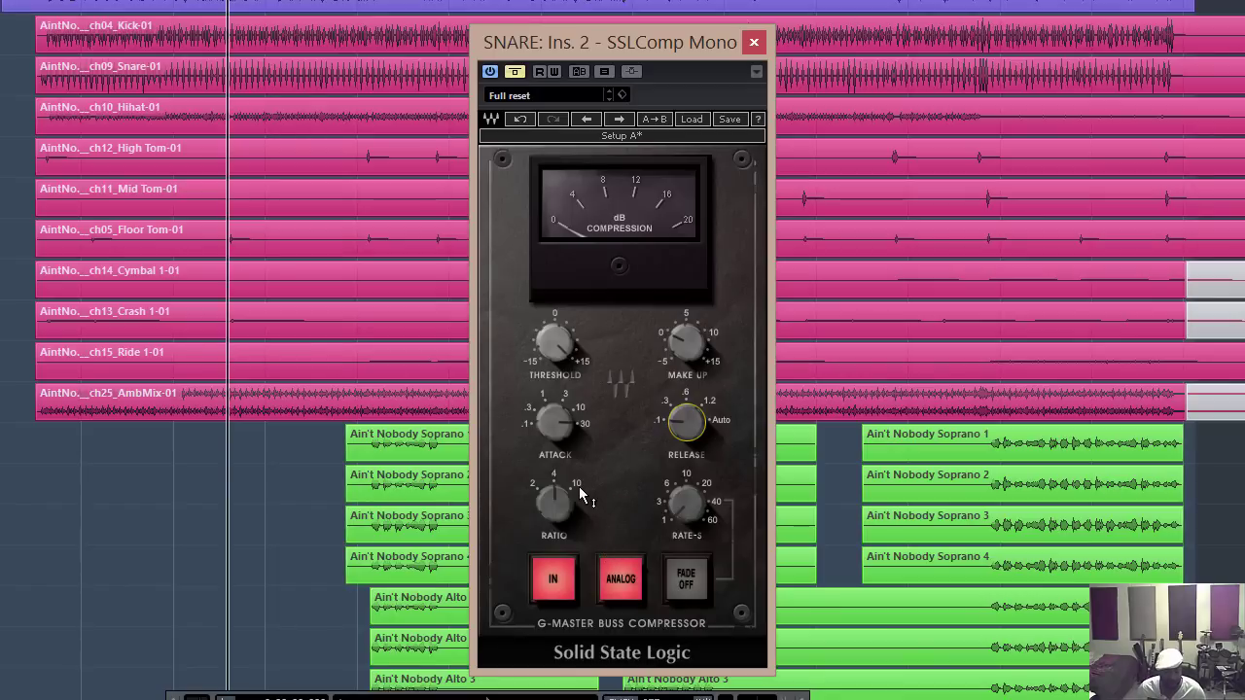
mouse_move(554, 504)
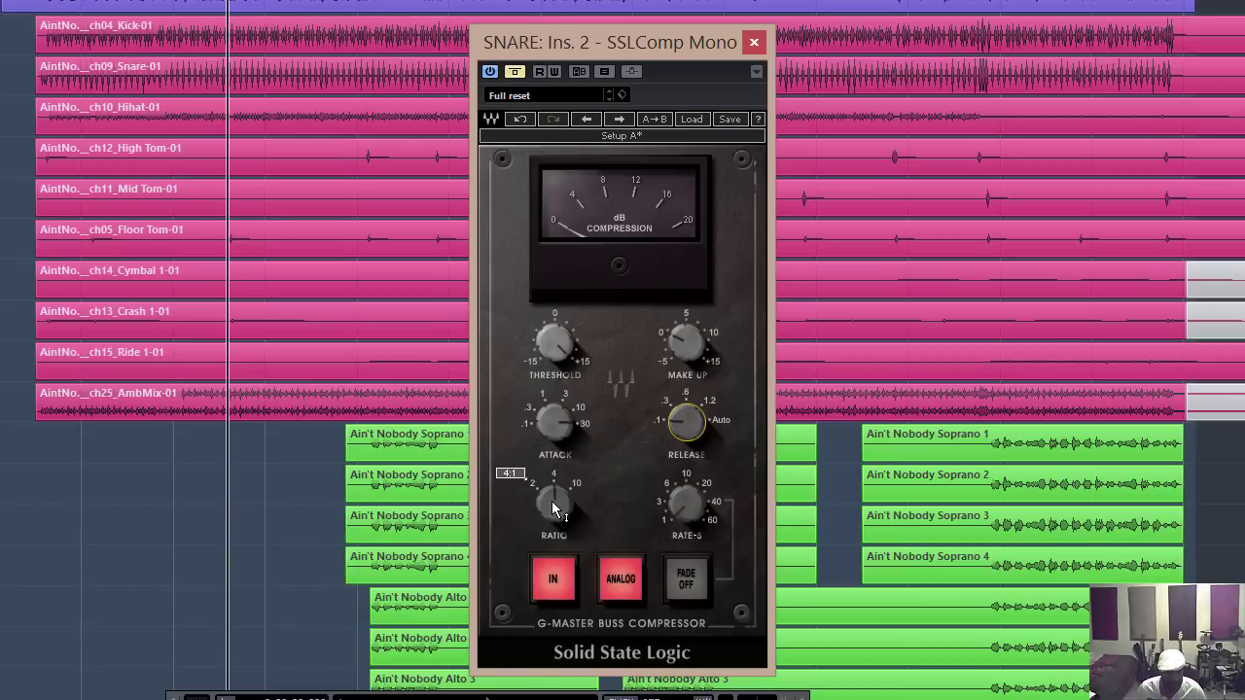
left_click(620, 583)
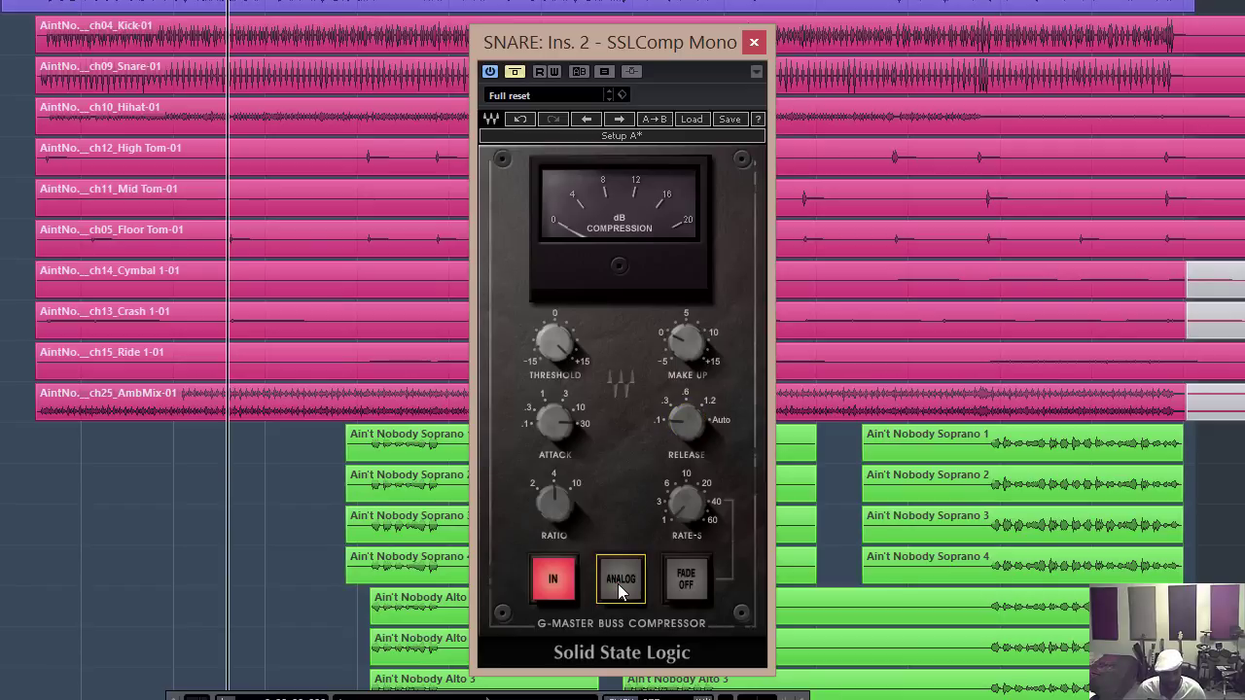
left_click(620, 588)
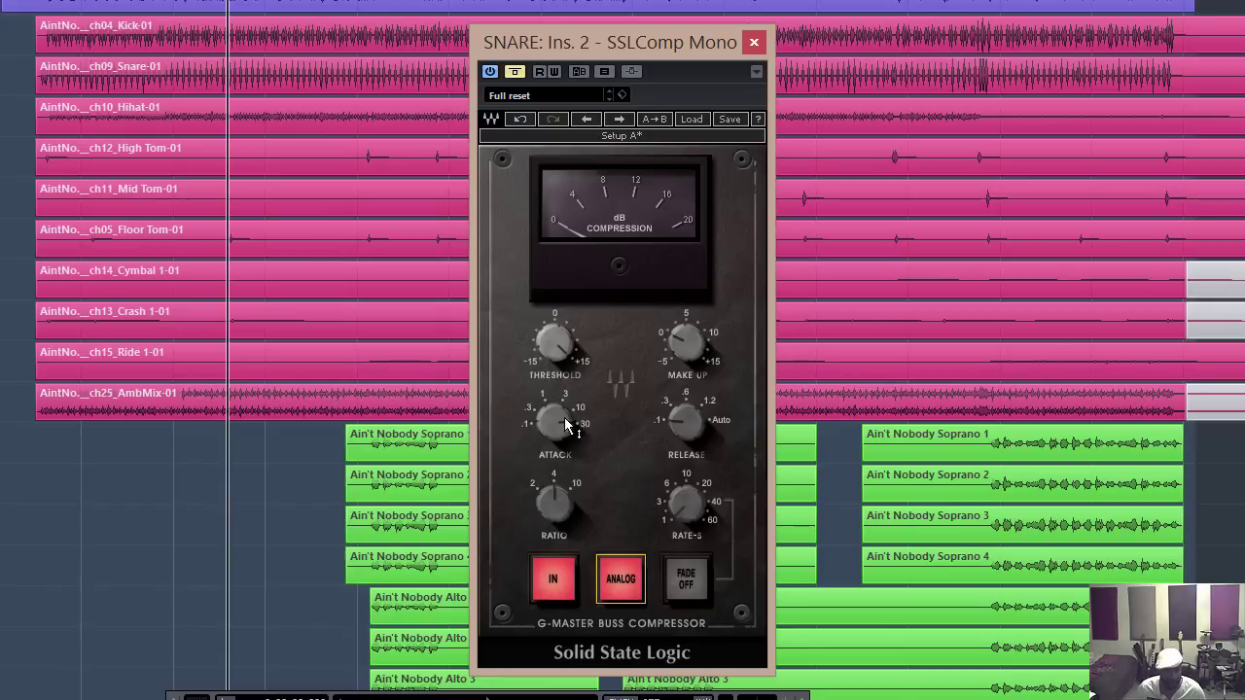
mouse_move(540, 347)
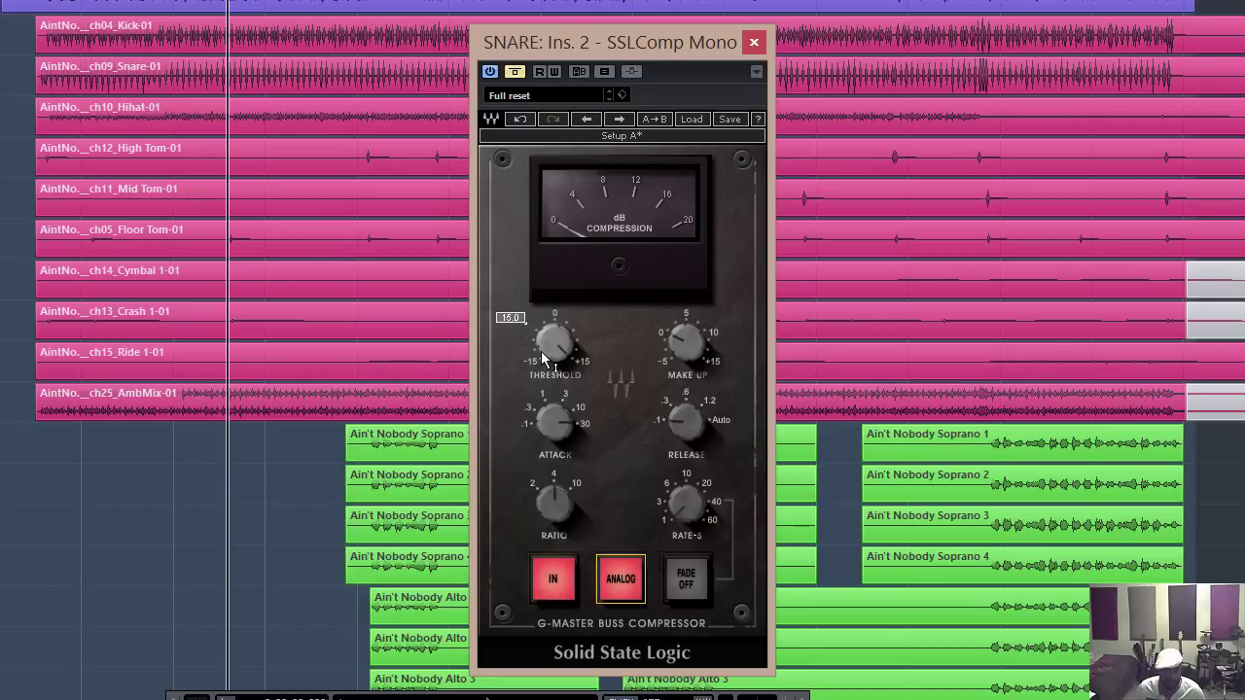
left_click(688, 335)
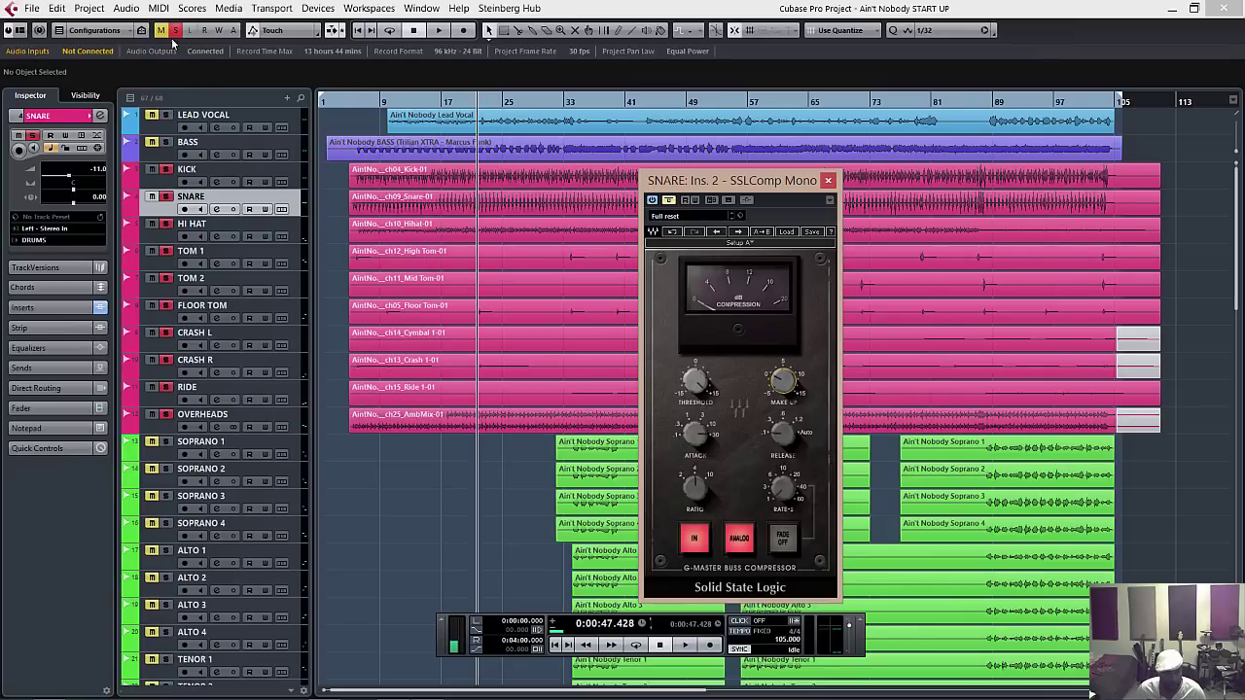
Step: Clear the drums solo and lower the snare compressor's Threshold to about -15.0 during playback
left_click(175, 30)
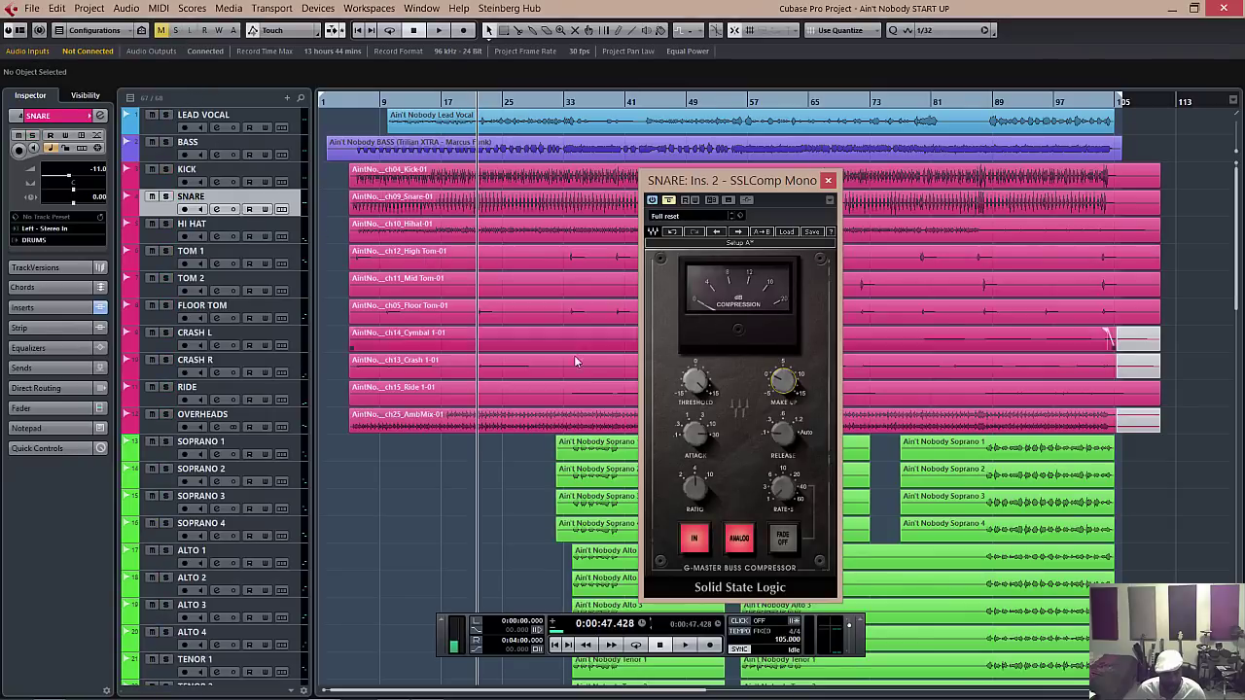
key("space")
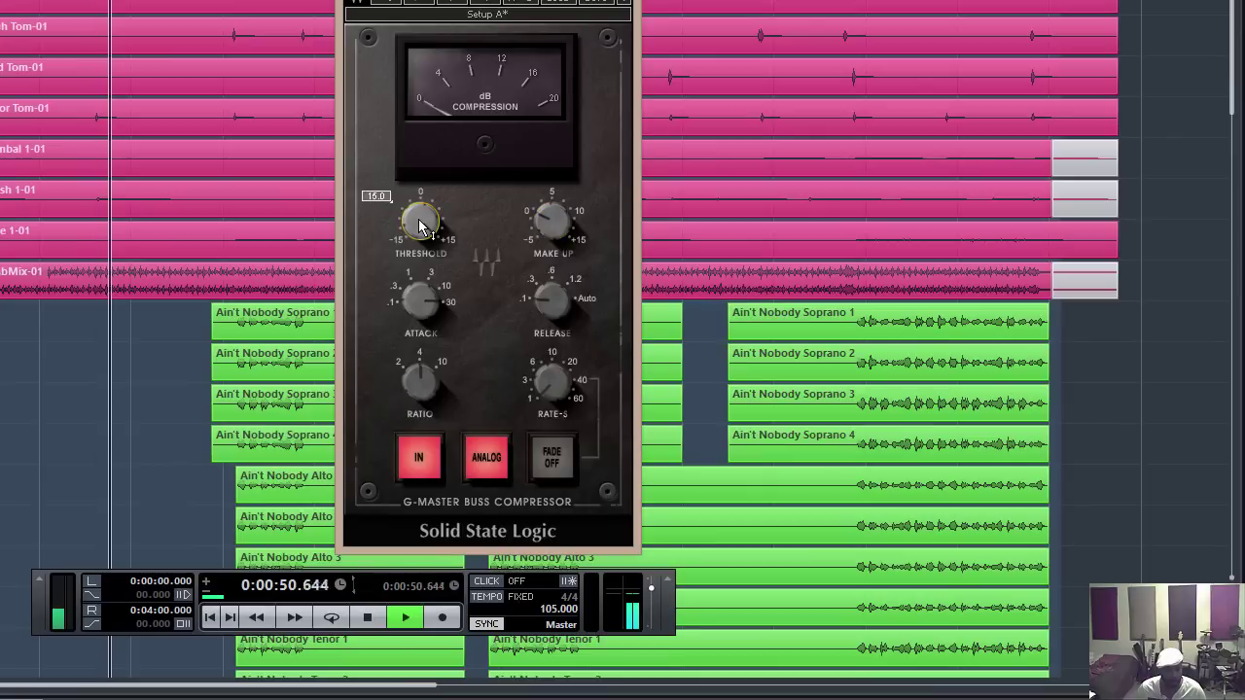
mouse_move(694, 382)
scroll(391, 198, "down", 7)
scroll(391, 198, "down", 7)
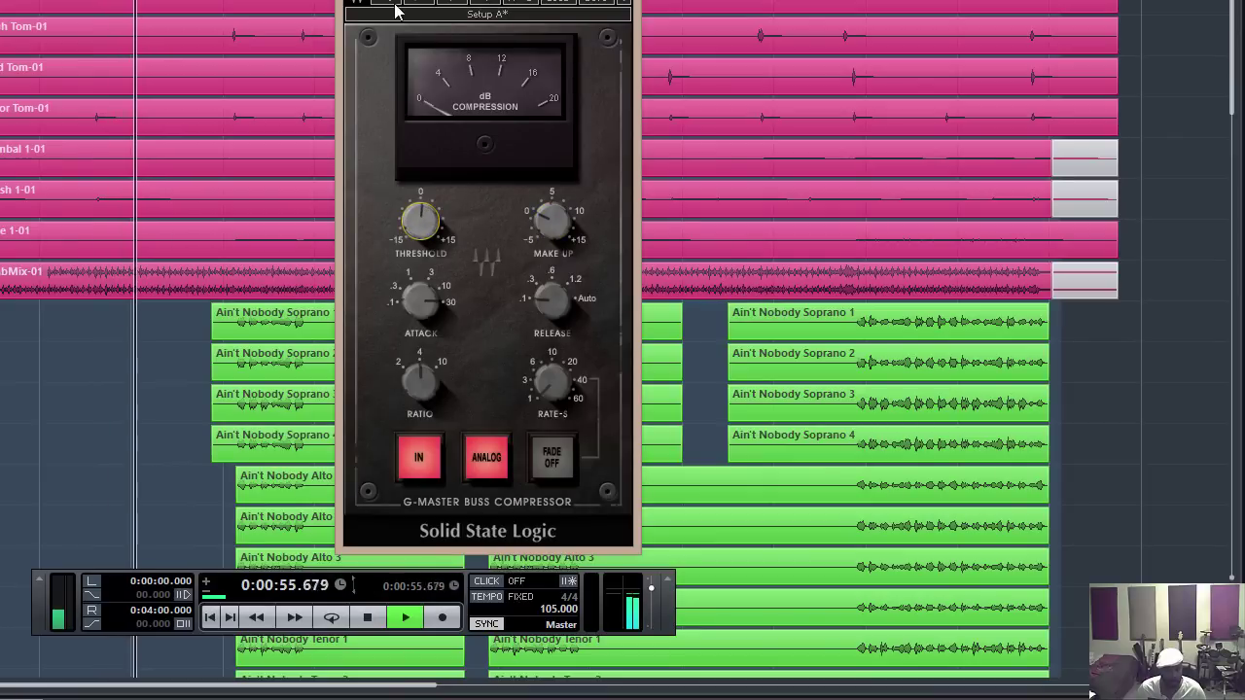
mouse_move(421, 234)
left_mouse_down()
mouse_move(421, 293)
mouse_move(421, 229)
left_mouse_up()
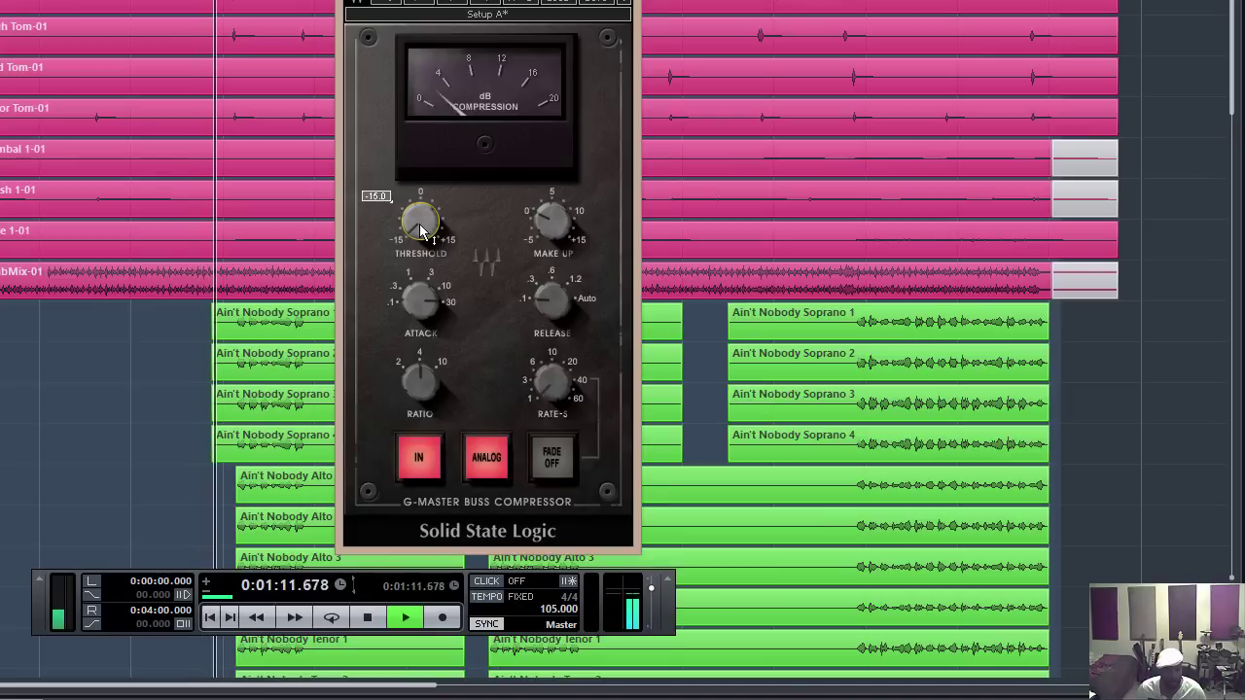
key("space")
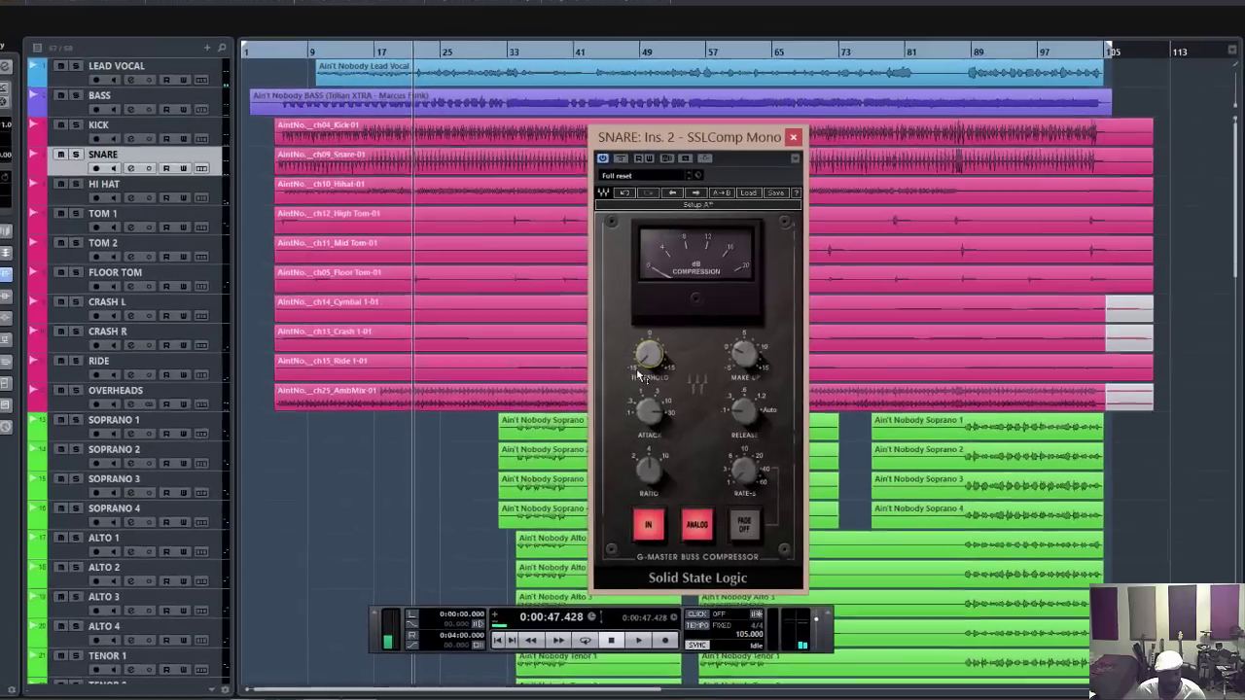
mouse_move(420, 224)
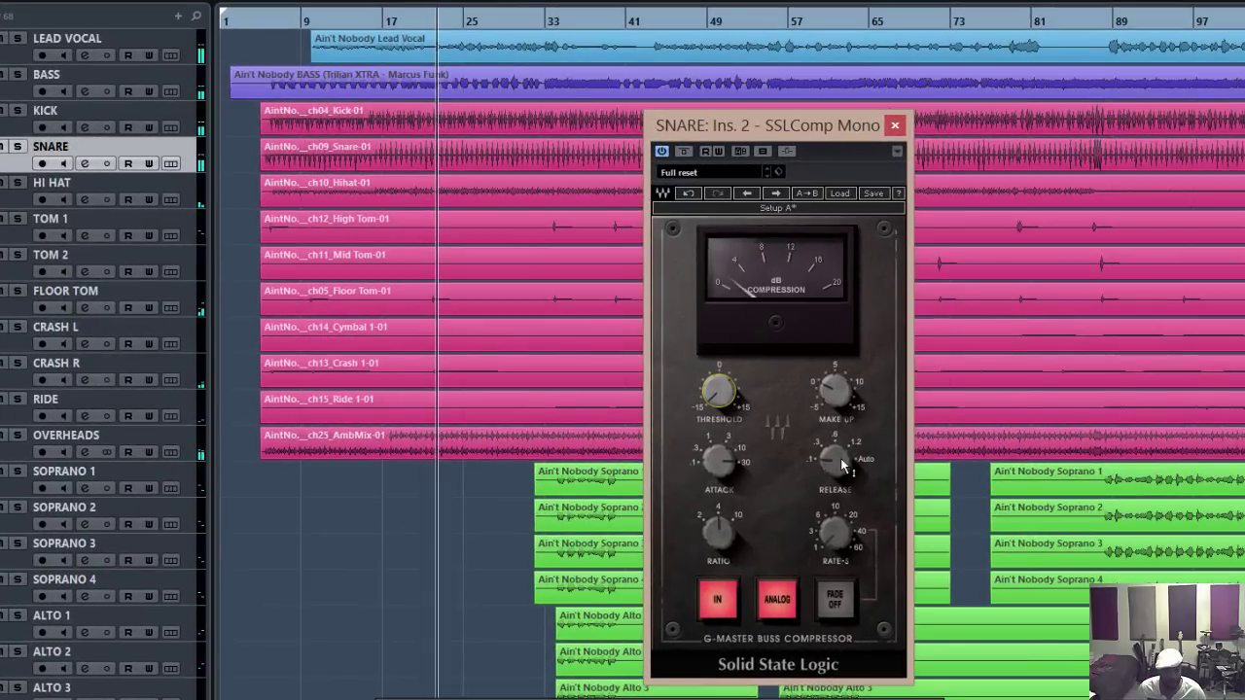
Step: Sweep the Release from 1s up to 6s and settle it near 3s during playback, then stop
mouse_move(838, 461)
left_click_drag(841, 458, 841, 443)
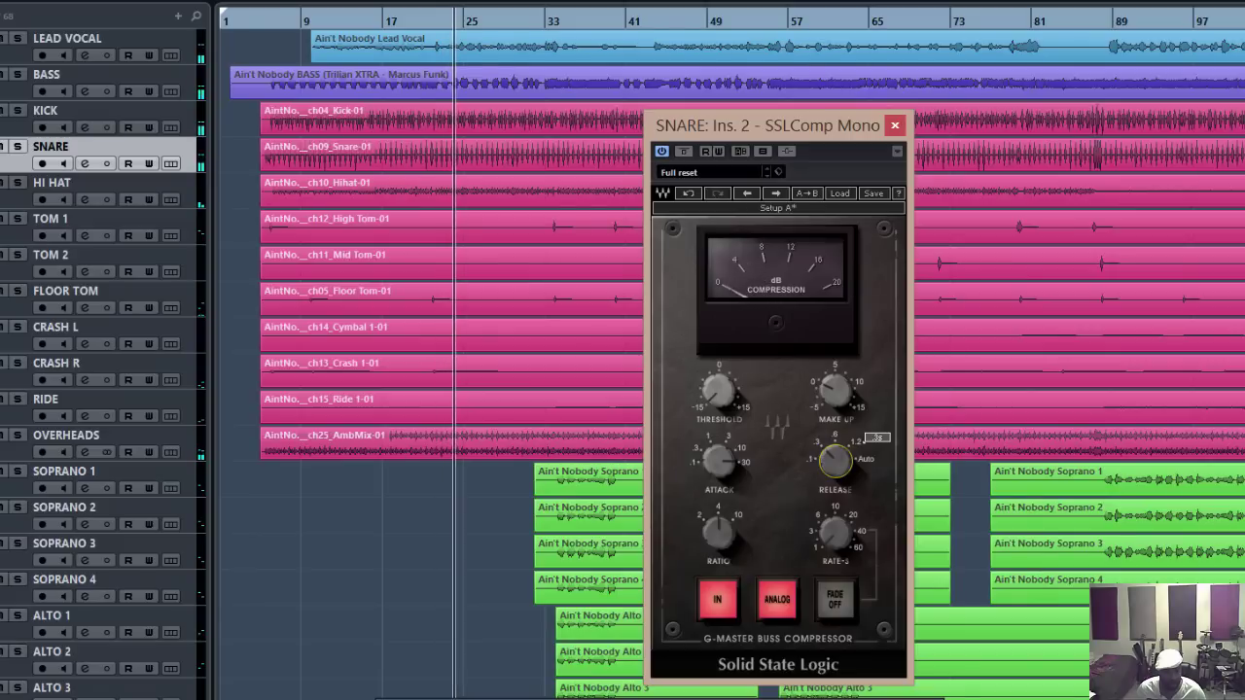
left_click_drag(840, 458, 841, 450)
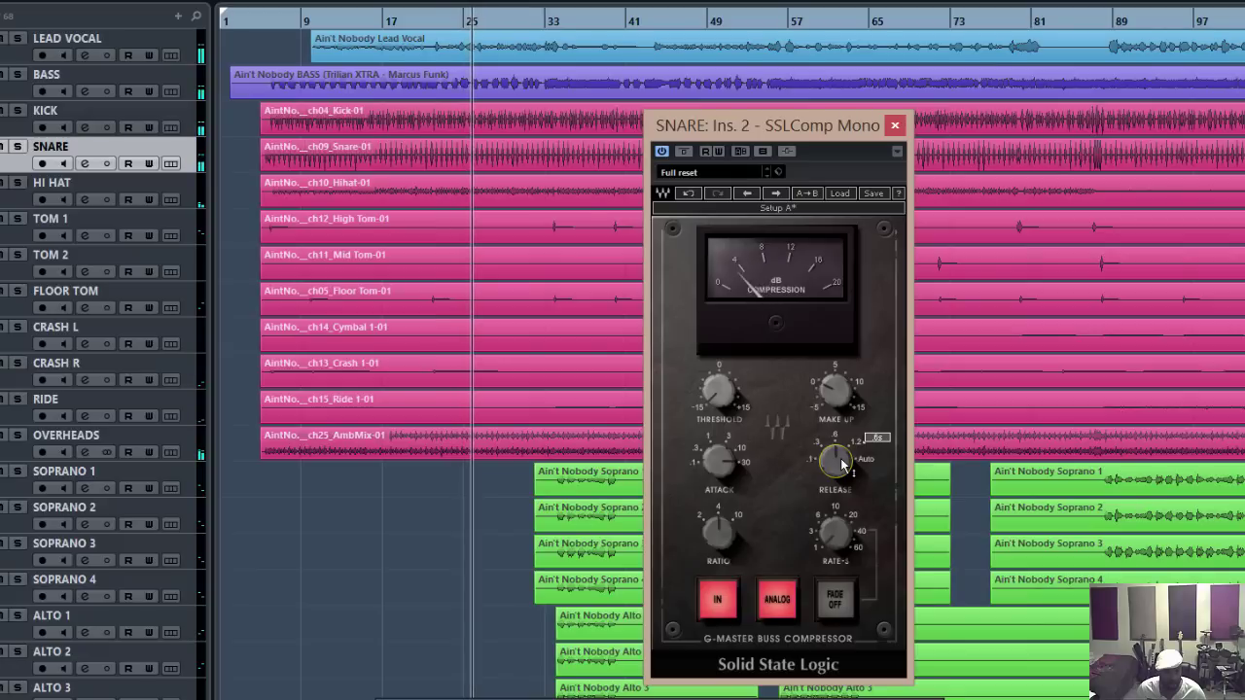
left_click_drag(841, 458, 840, 467)
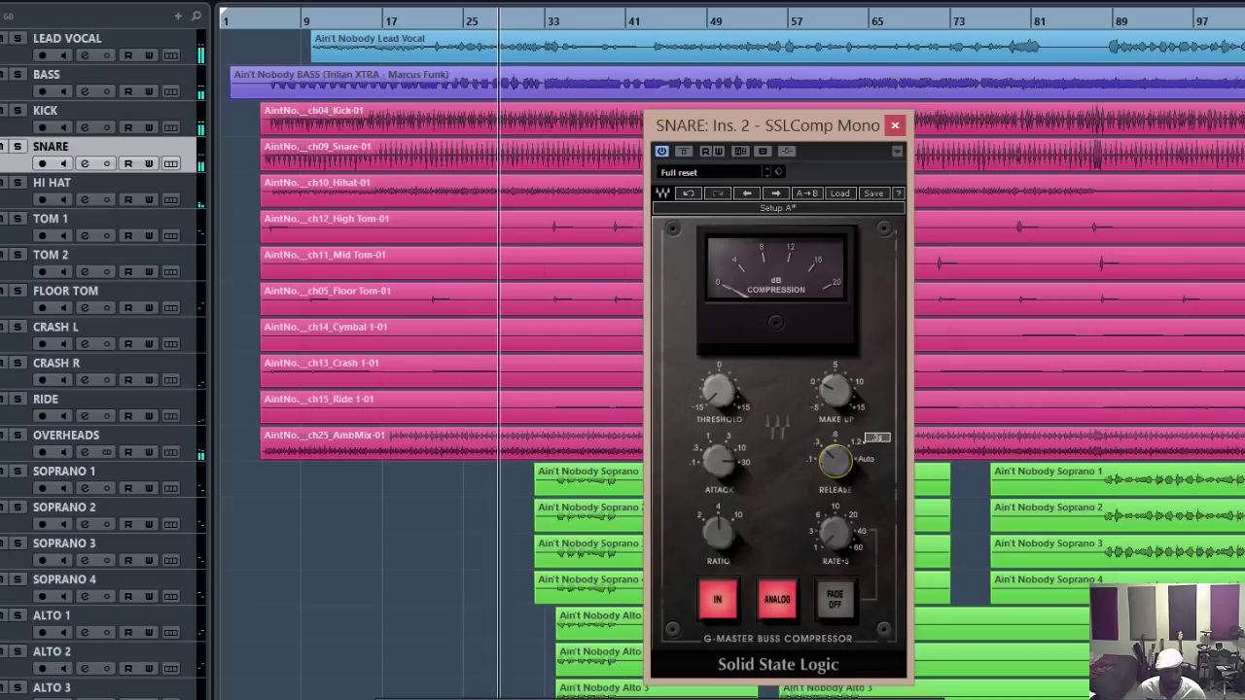
key("space")
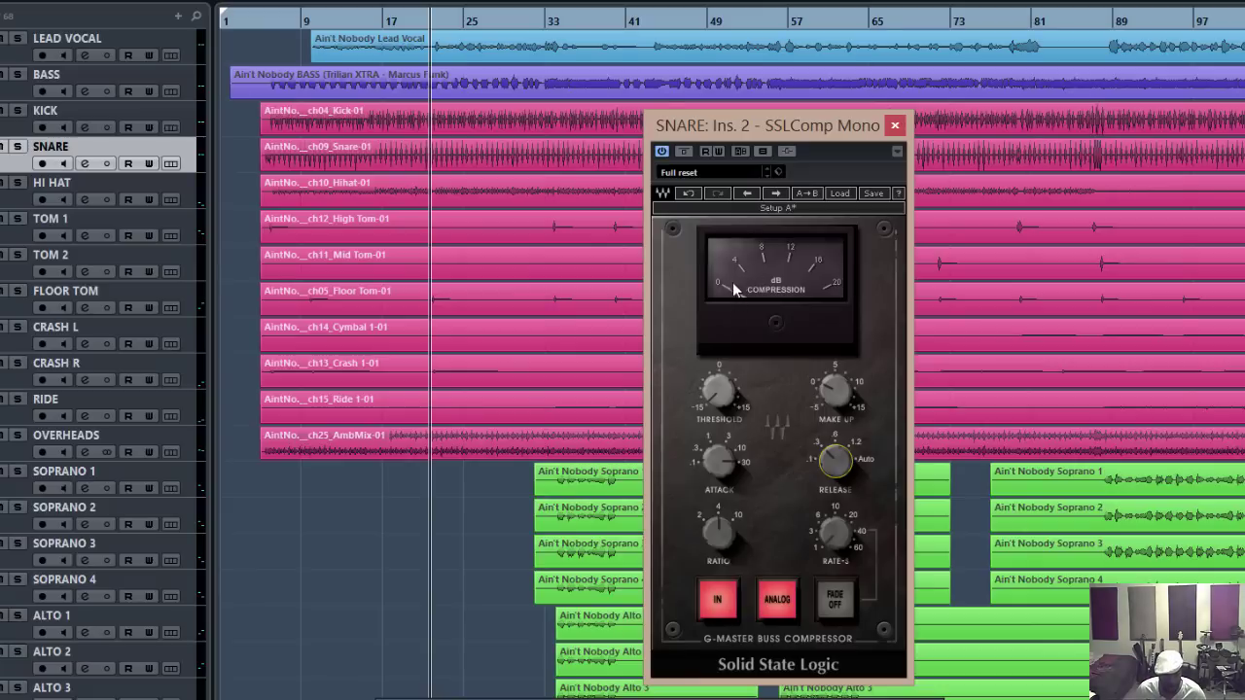
Step: Audition the new release, then solo the SNARE and bypass and re-engage its compressor while playing
key("space")
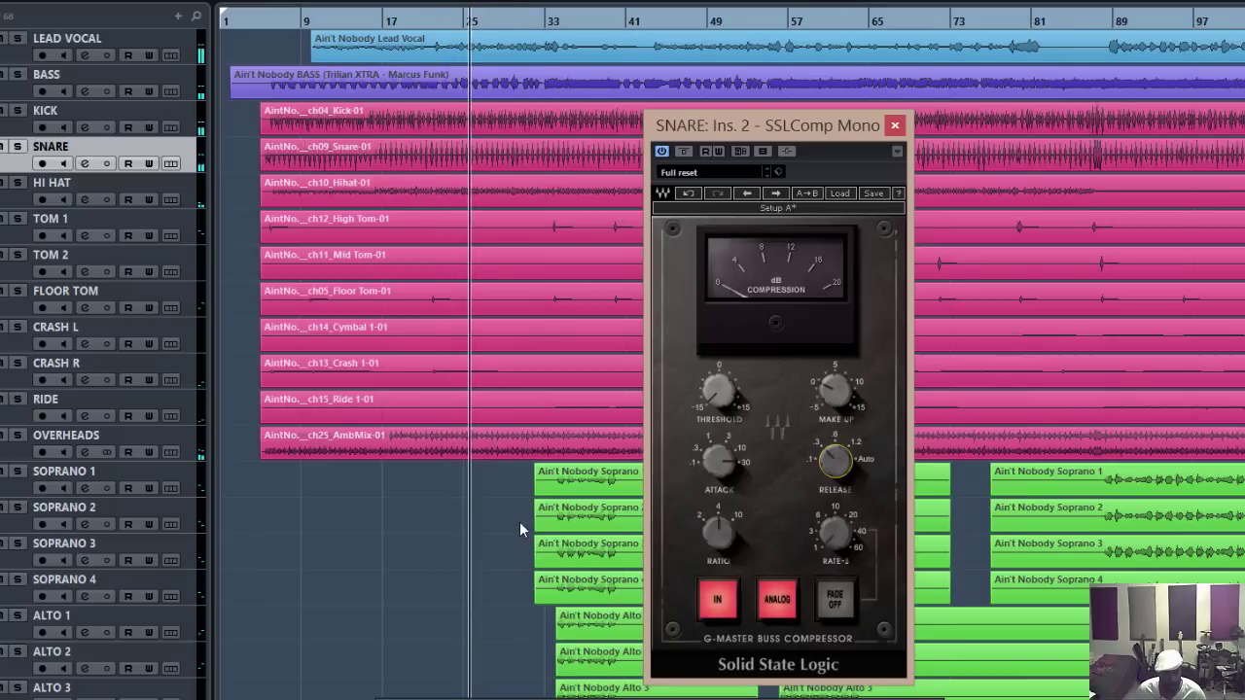
key("space")
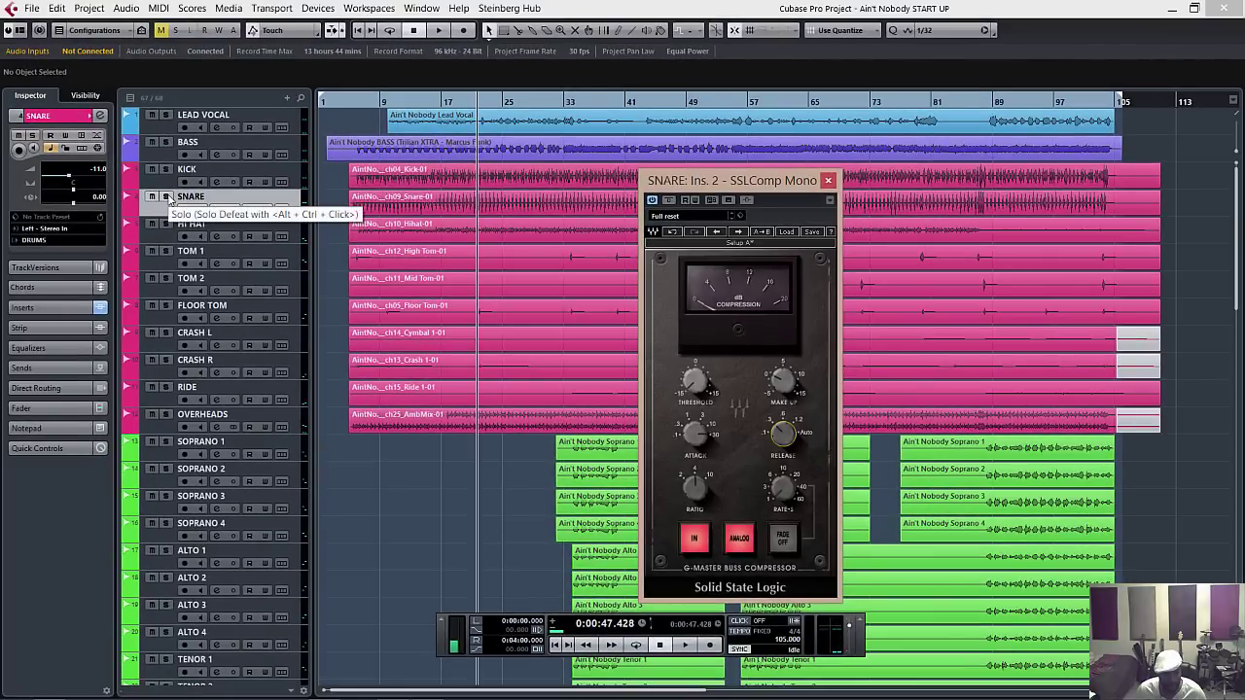
left_click(166, 198)
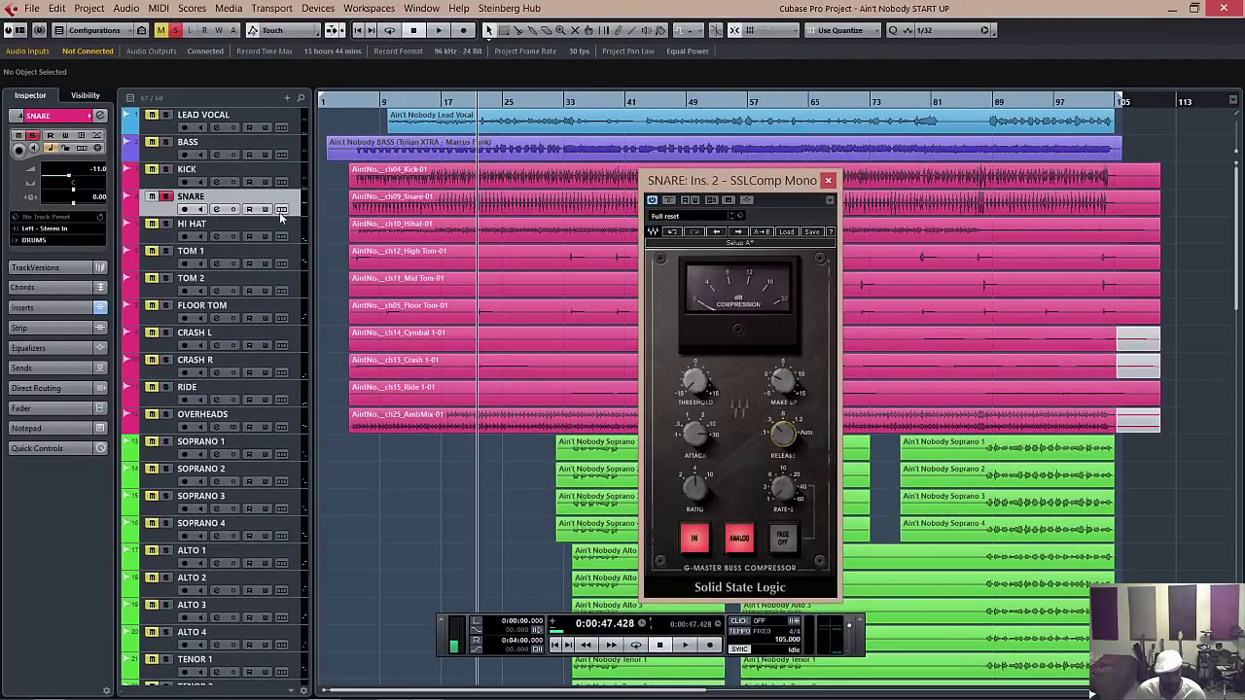
left_click(669, 201)
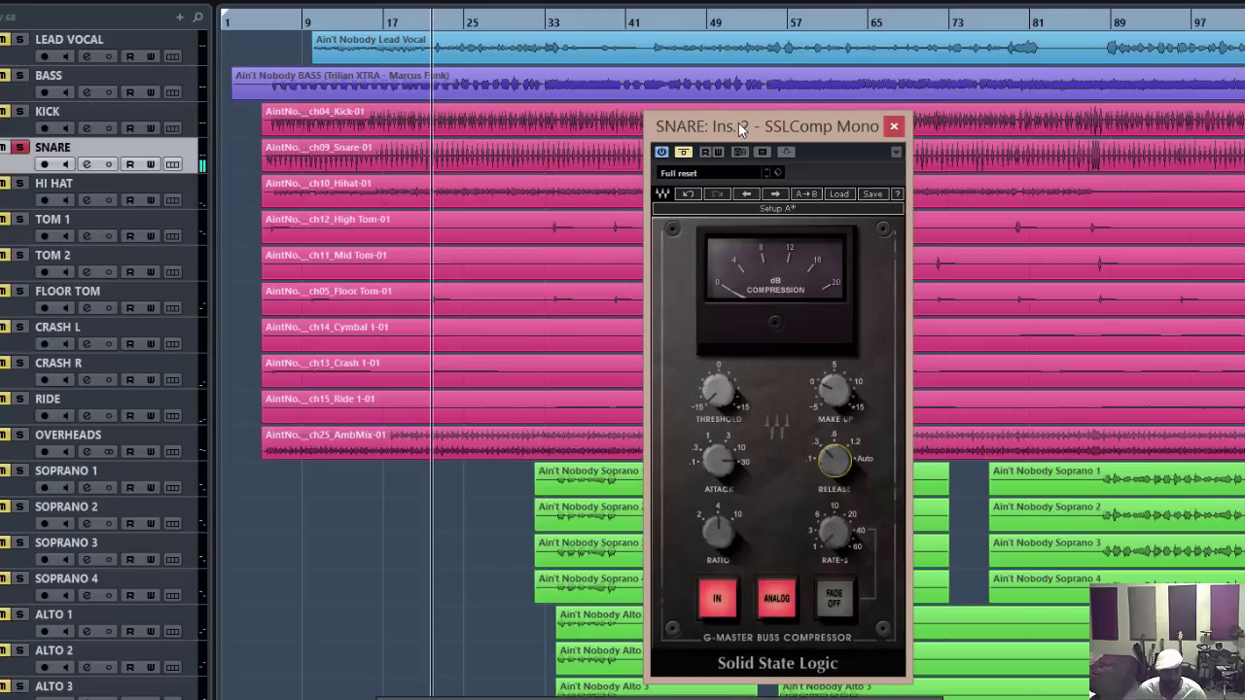
left_click(685, 154)
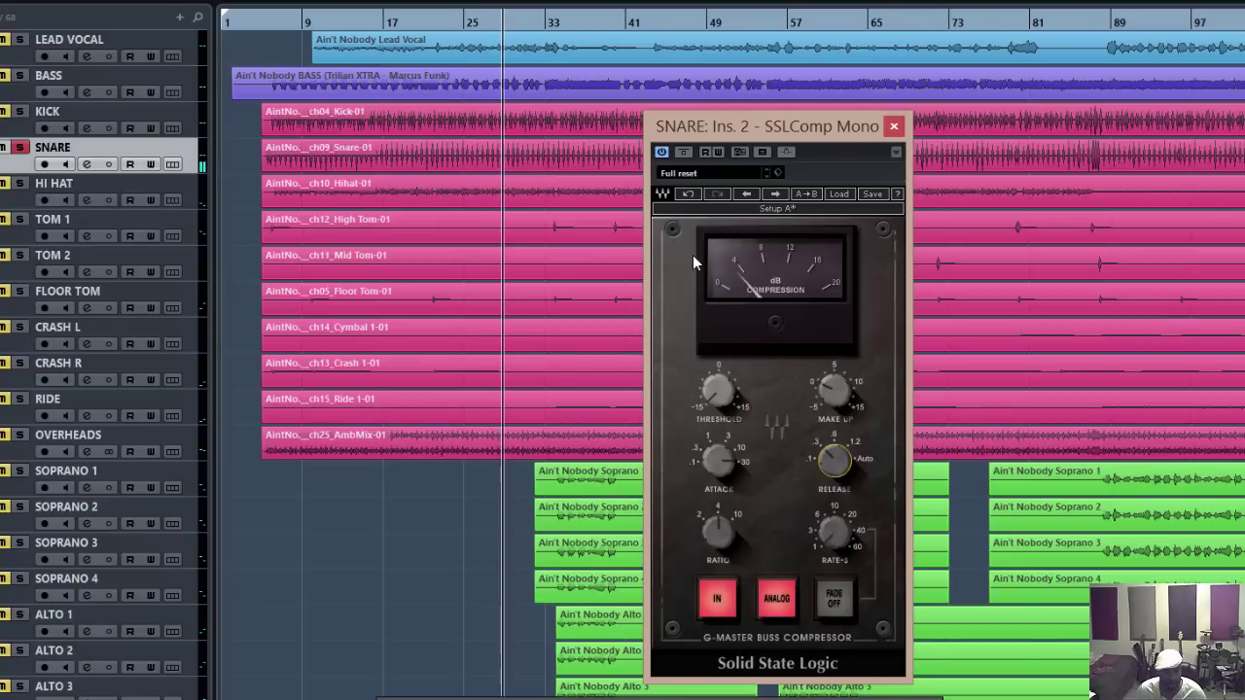
key("space")
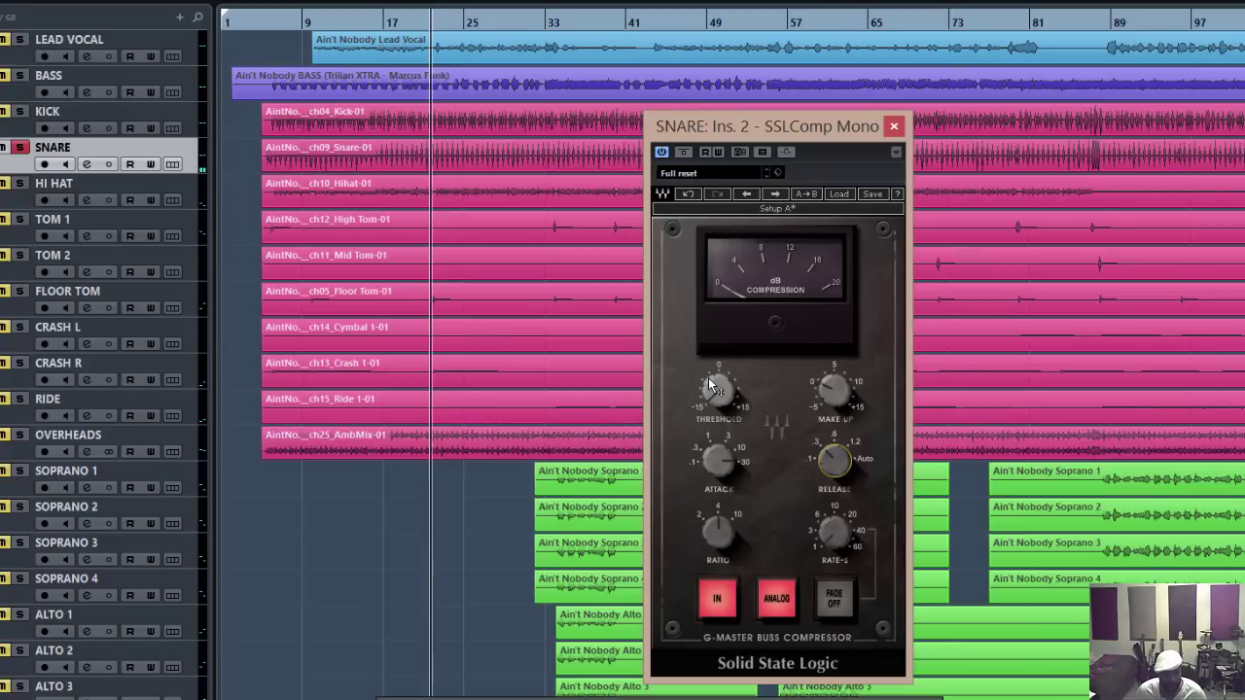
Step: Raise the snare compressor's Make Up gain to about 1.7 dB and start playback
left_click(827, 384)
left_click_drag(834, 389, 833, 381)
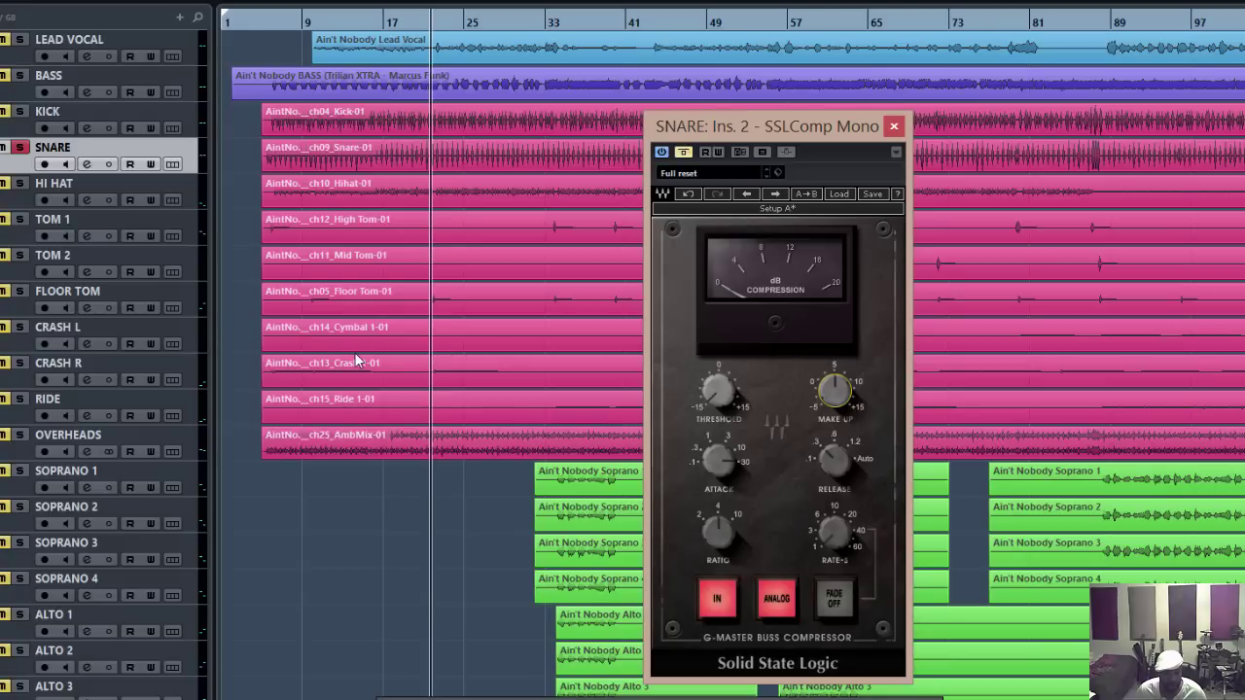
key("space")
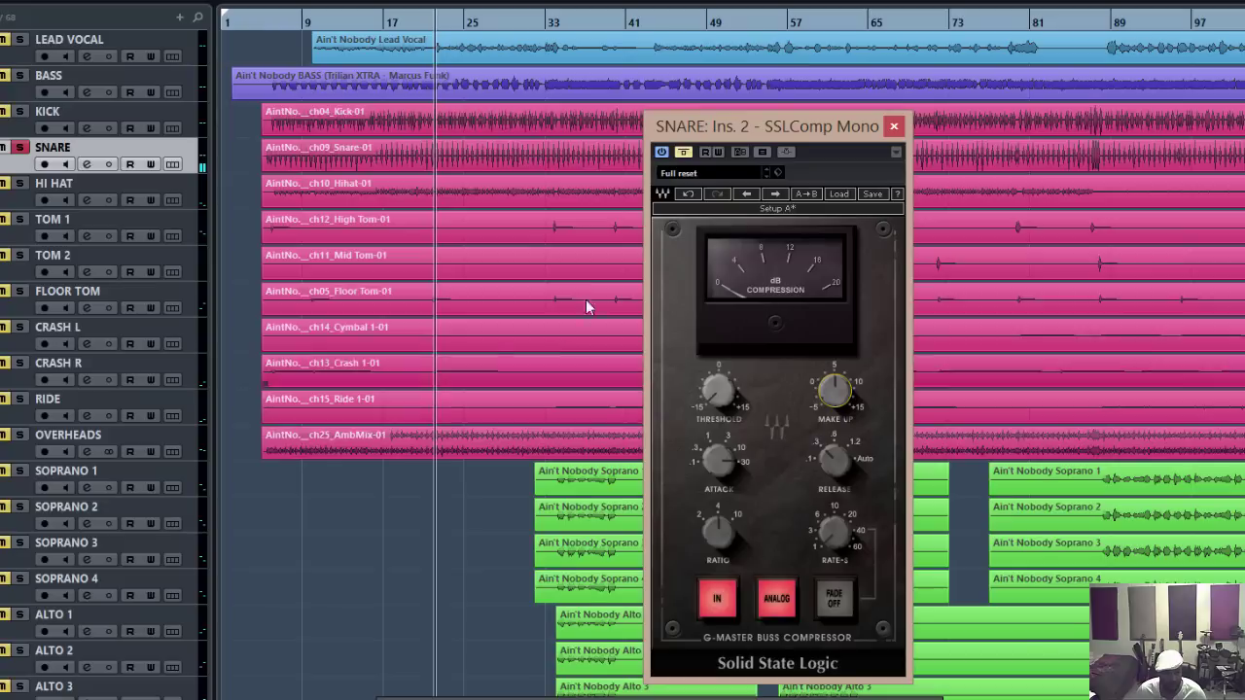
Step: Switch the compressor in, then bypass it to compare the soloed snare during playback
left_click(681, 153)
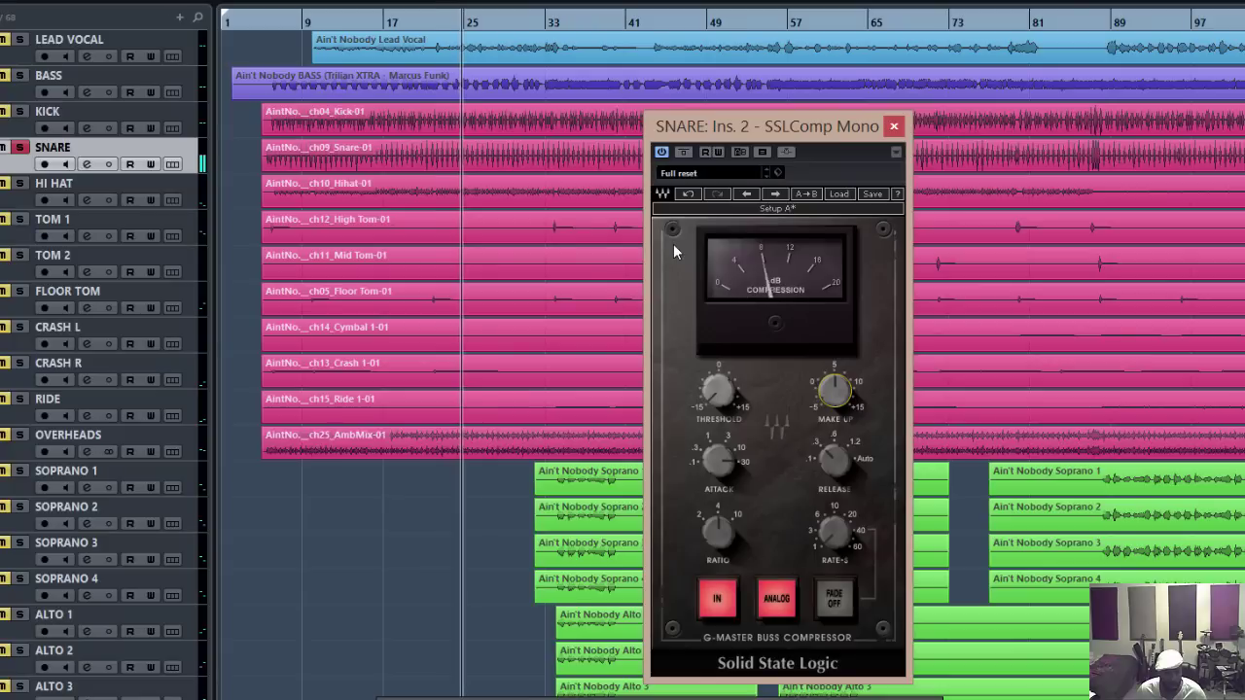
left_click(684, 151)
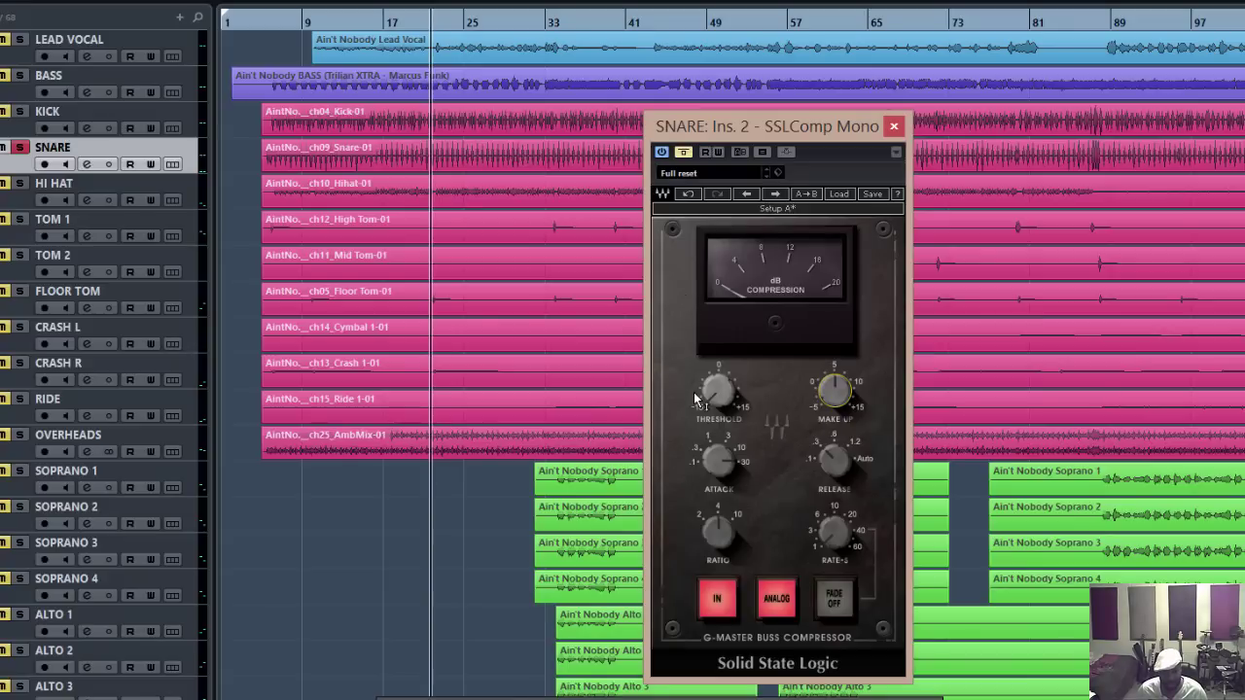
mouse_move(694, 393)
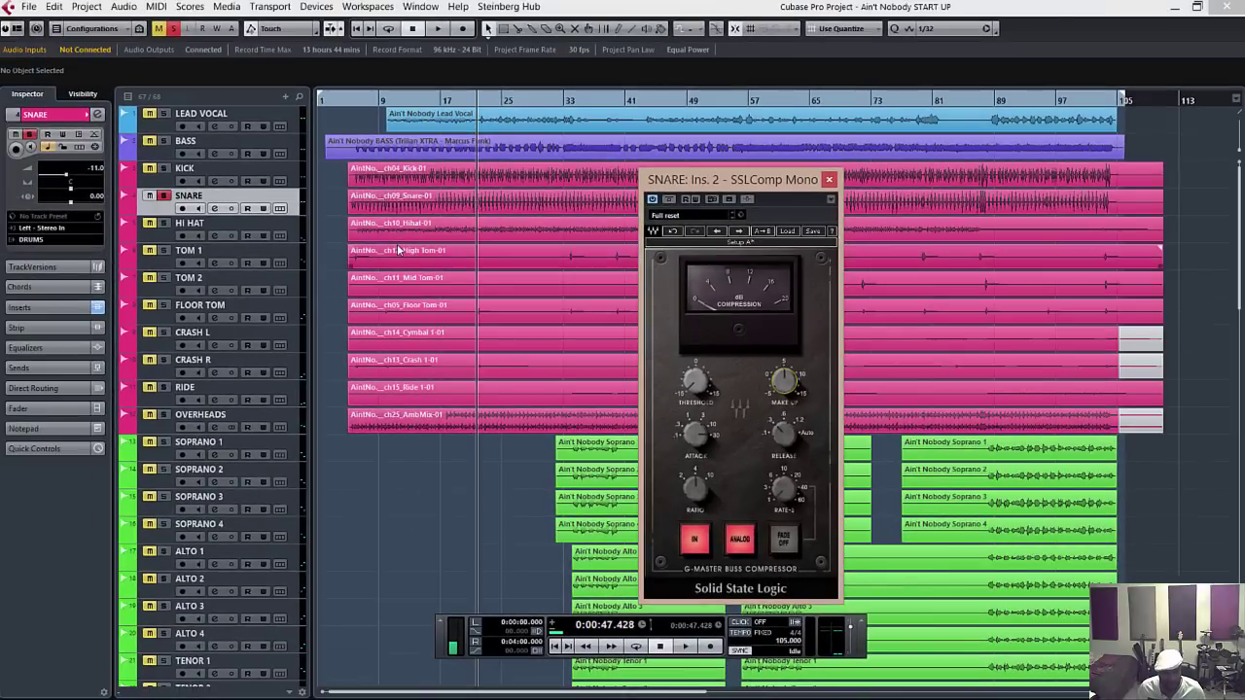
Step: Unsolo the SNARE, bypass its compressor, and start playing the full mix
left_click(166, 196)
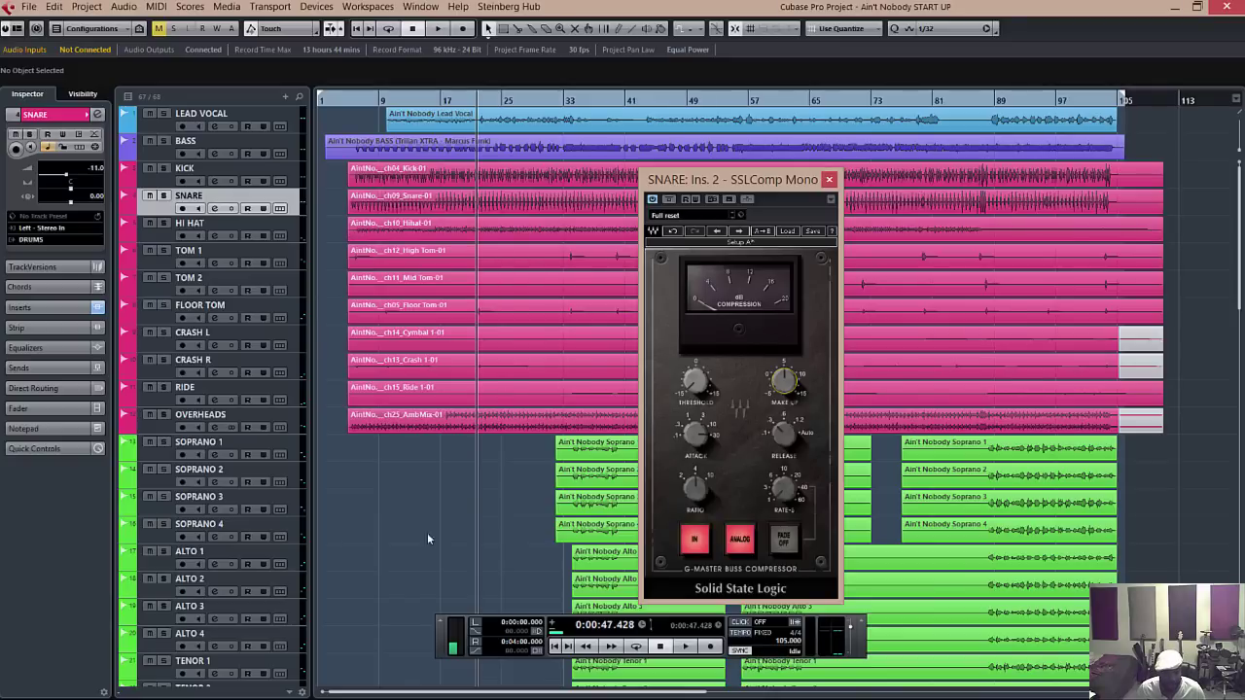
left_click(670, 198)
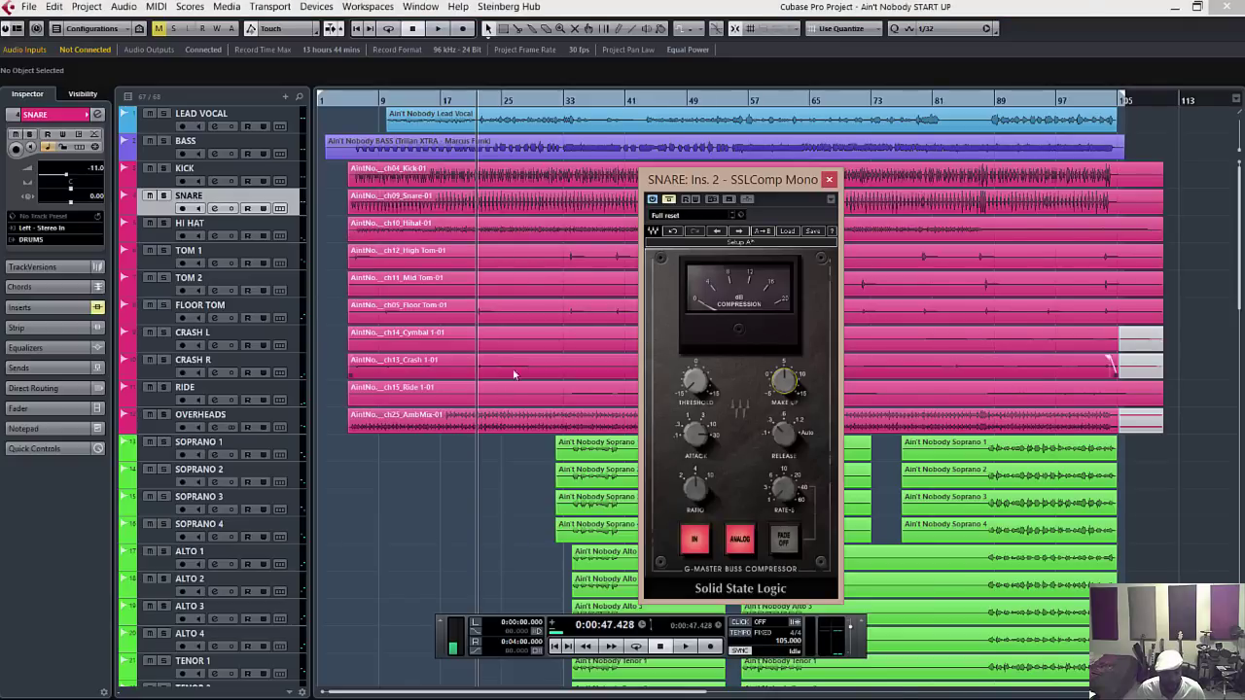
key("space")
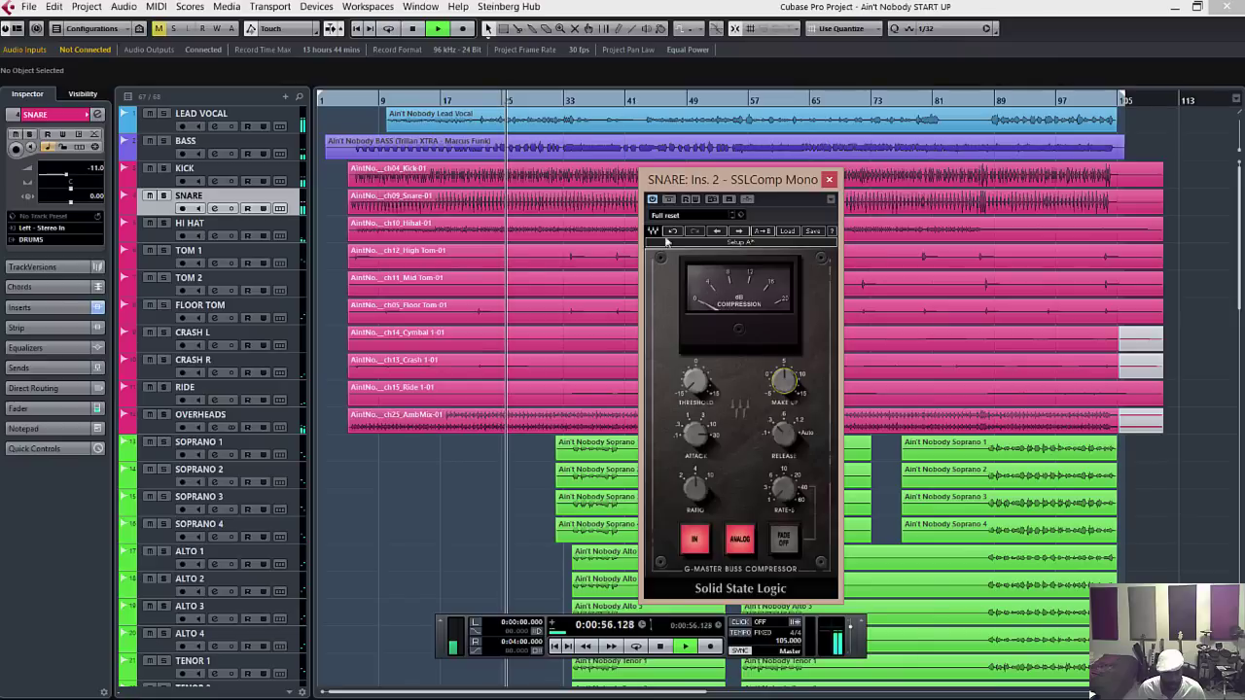
Step: Bypass and re-engage the snare compressor twice in the full mix, then stop playback
left_click(668, 199)
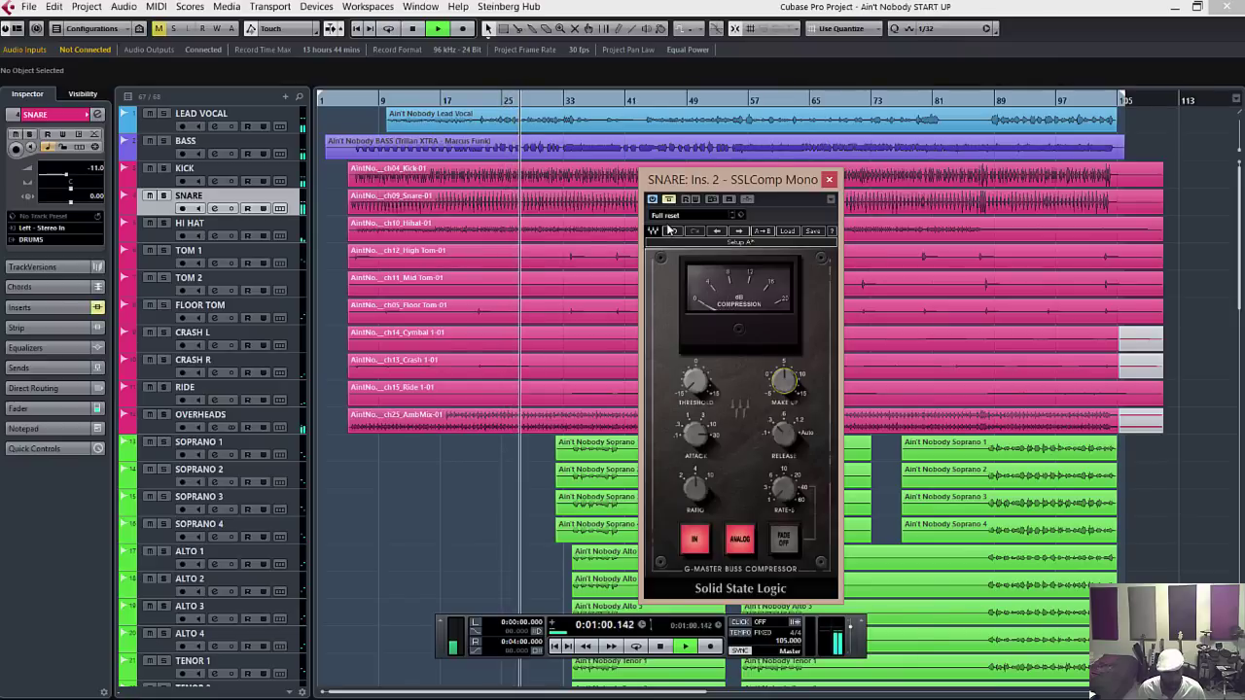
left_click(668, 200)
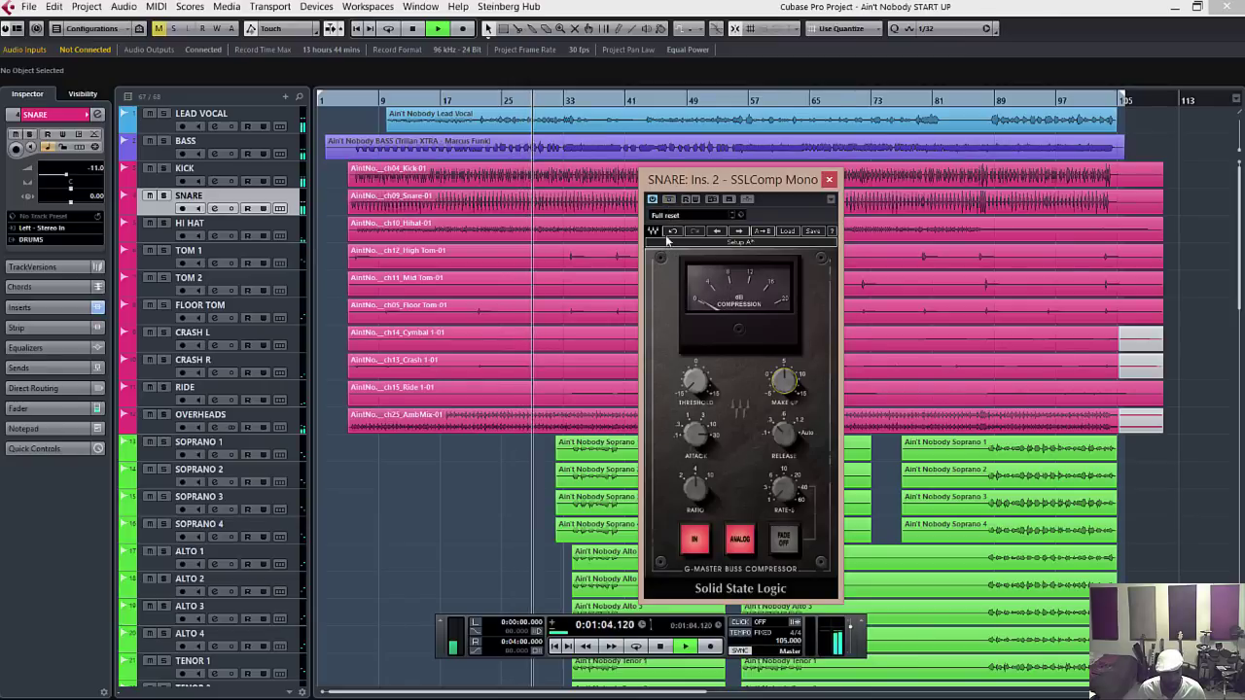
left_click(668, 200)
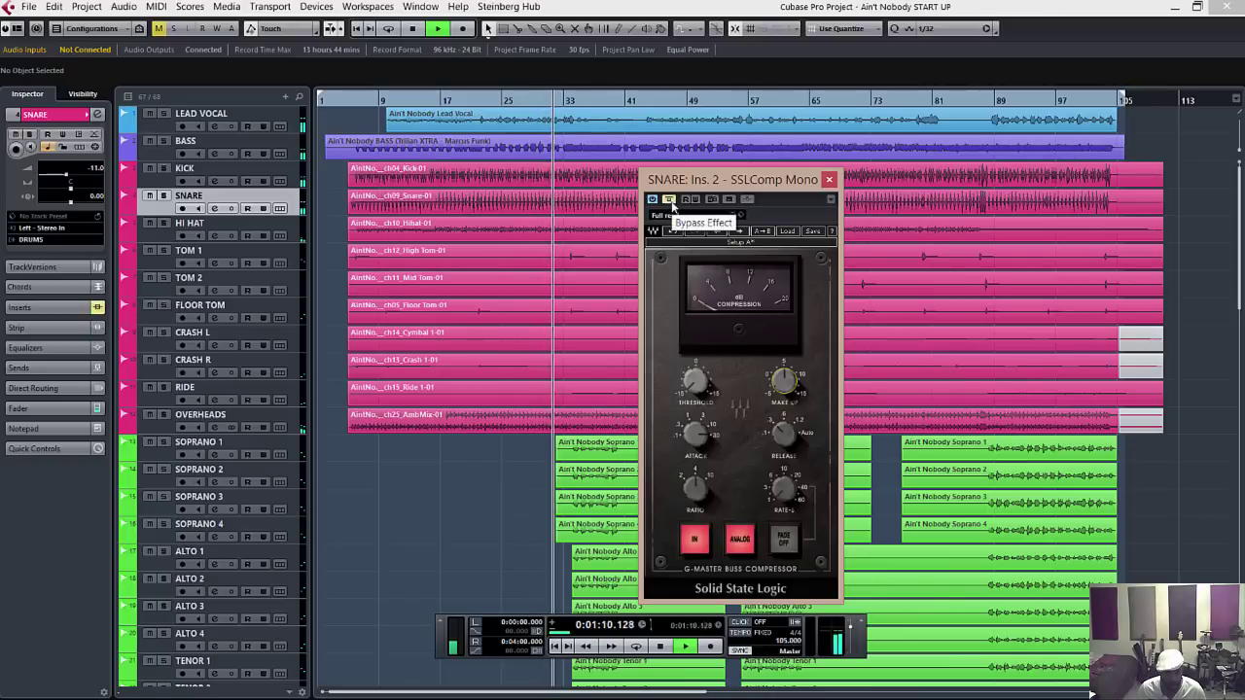
left_click(672, 206)
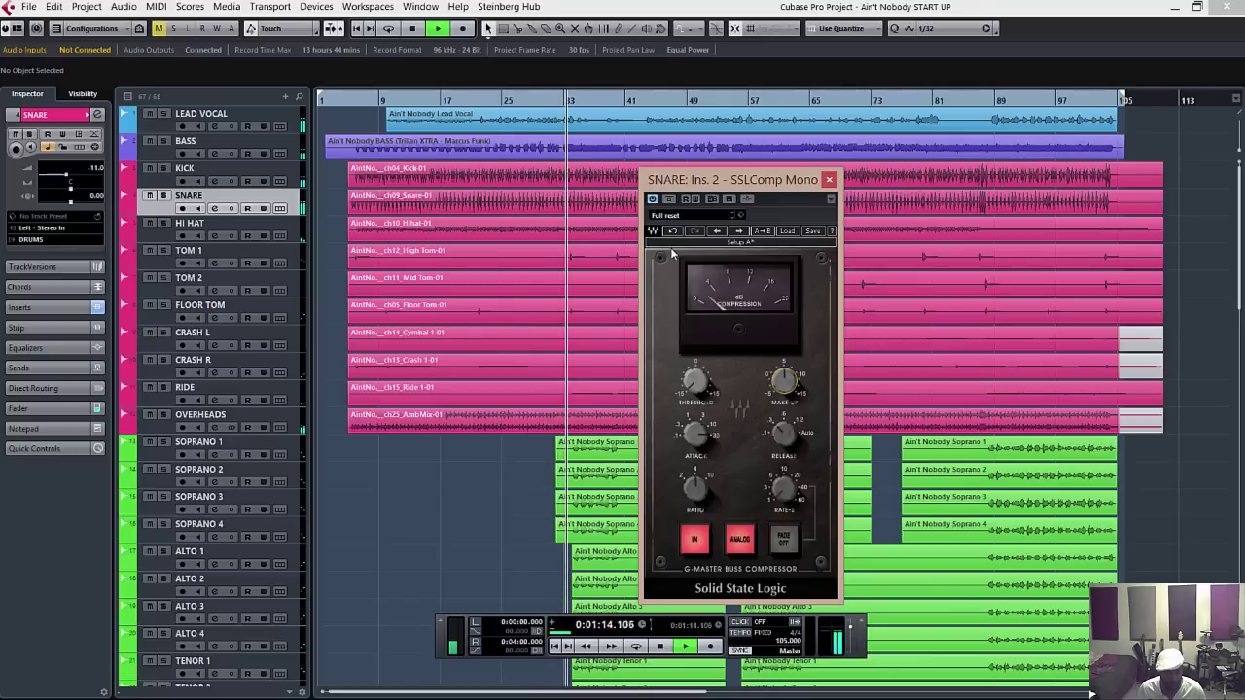
key("space")
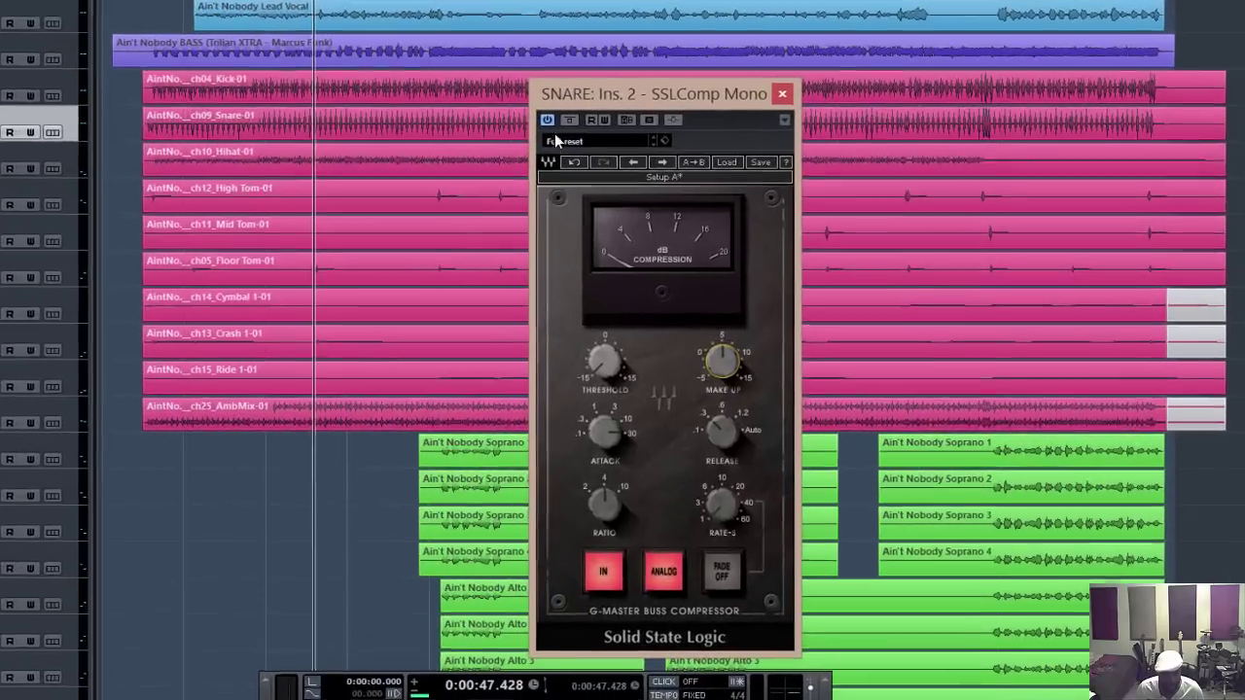
Step: A/B the snare's SSLComp Mono during playback by toggling bypass on, off, then leaving it bypassed
left_click(574, 123)
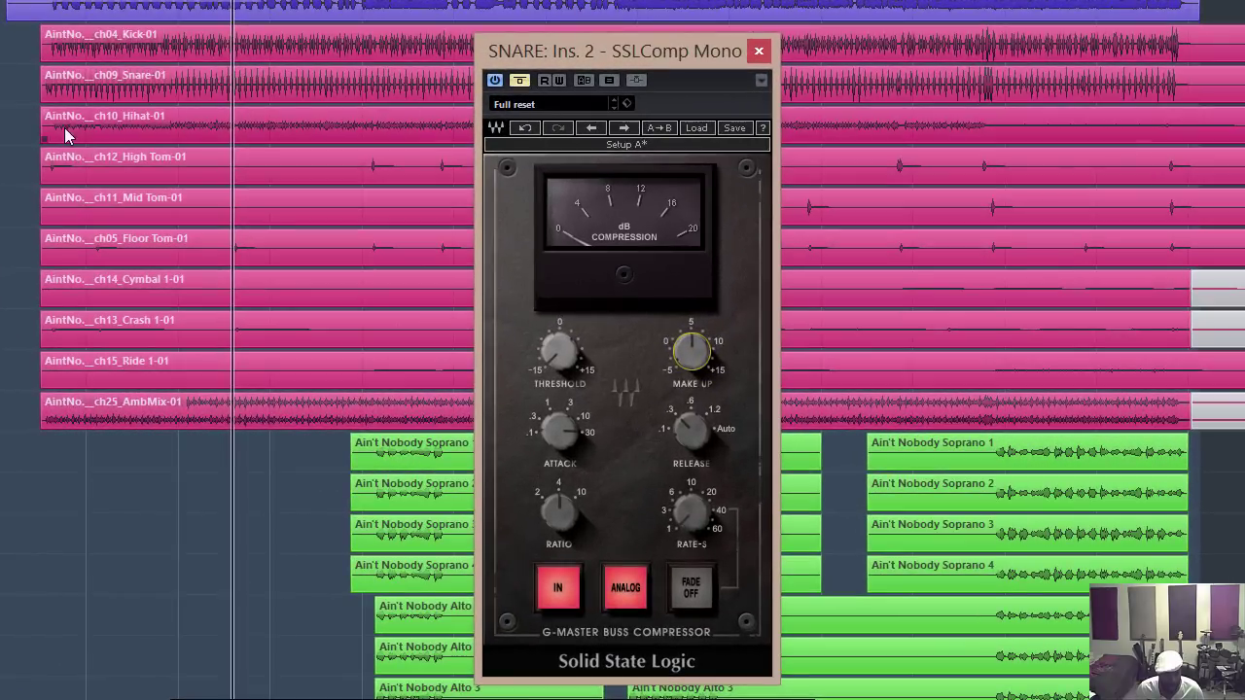
left_click(68, 136)
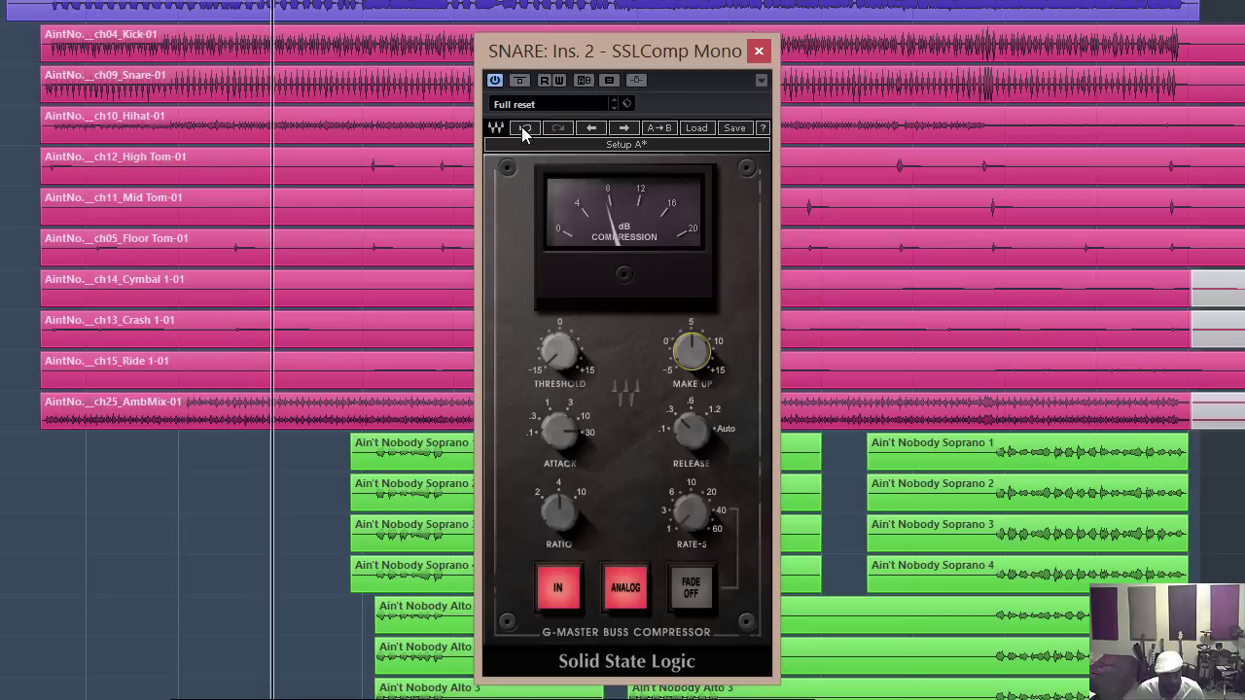
left_click(519, 80)
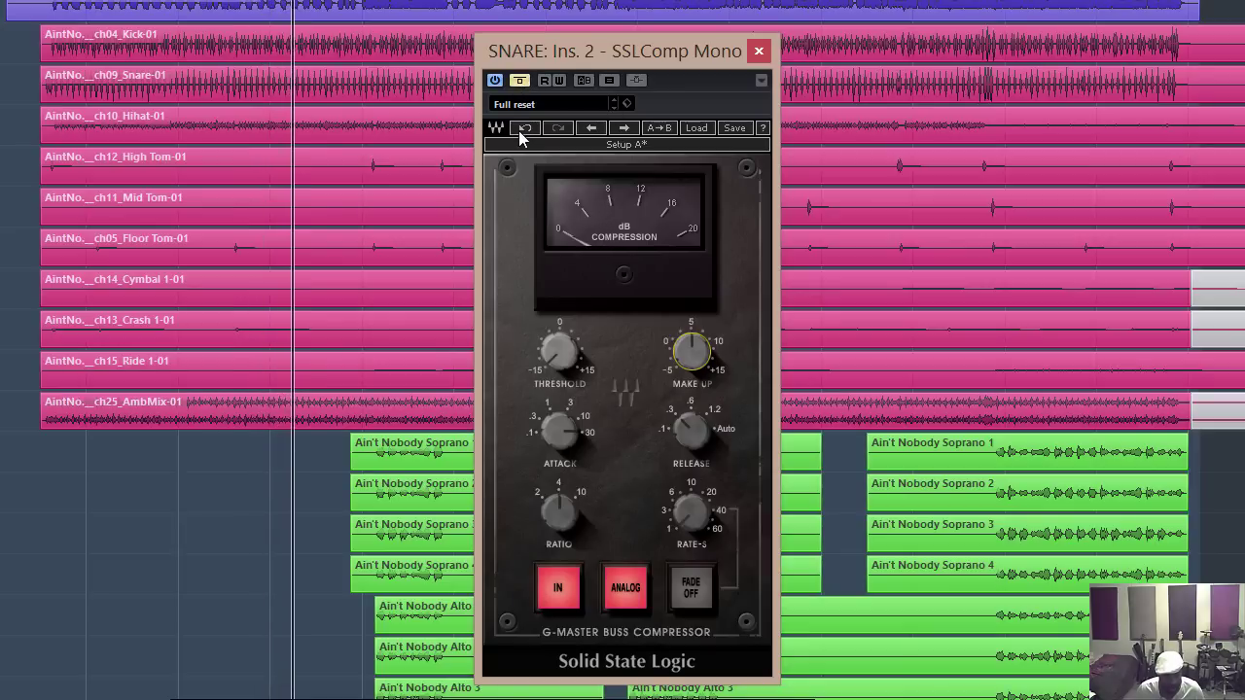
left_click(519, 81)
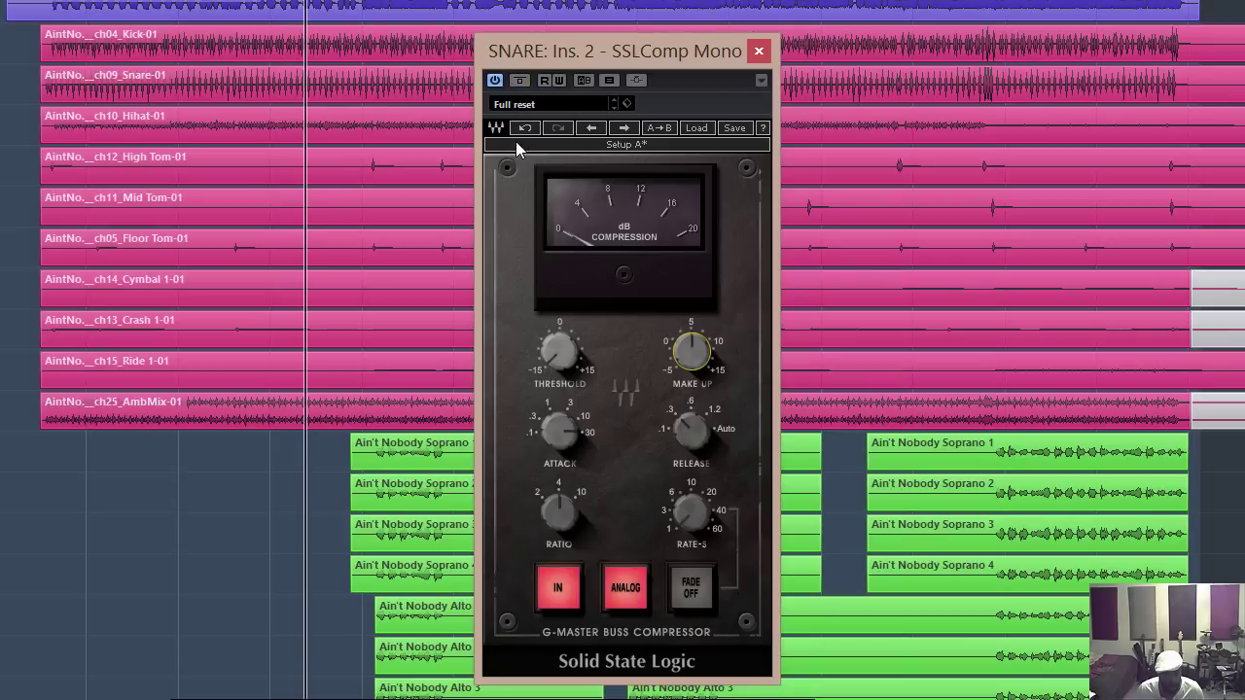
left_click(522, 83)
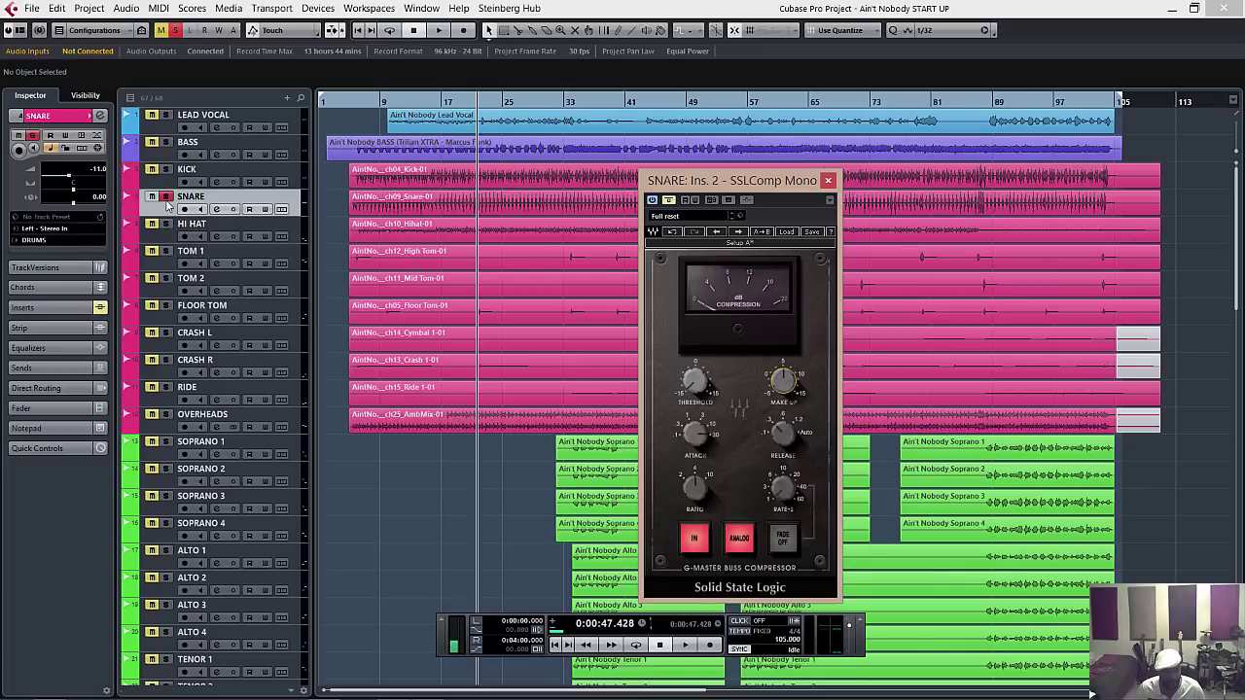
left_click(518, 236)
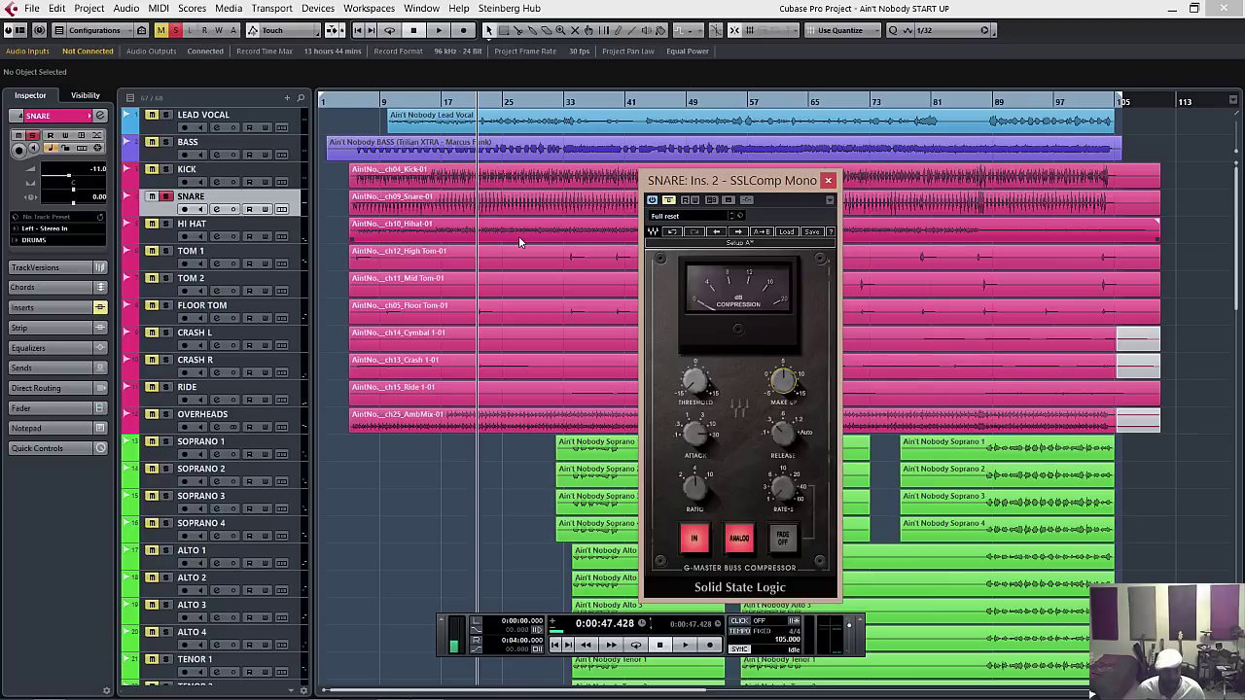
left_click(518, 236)
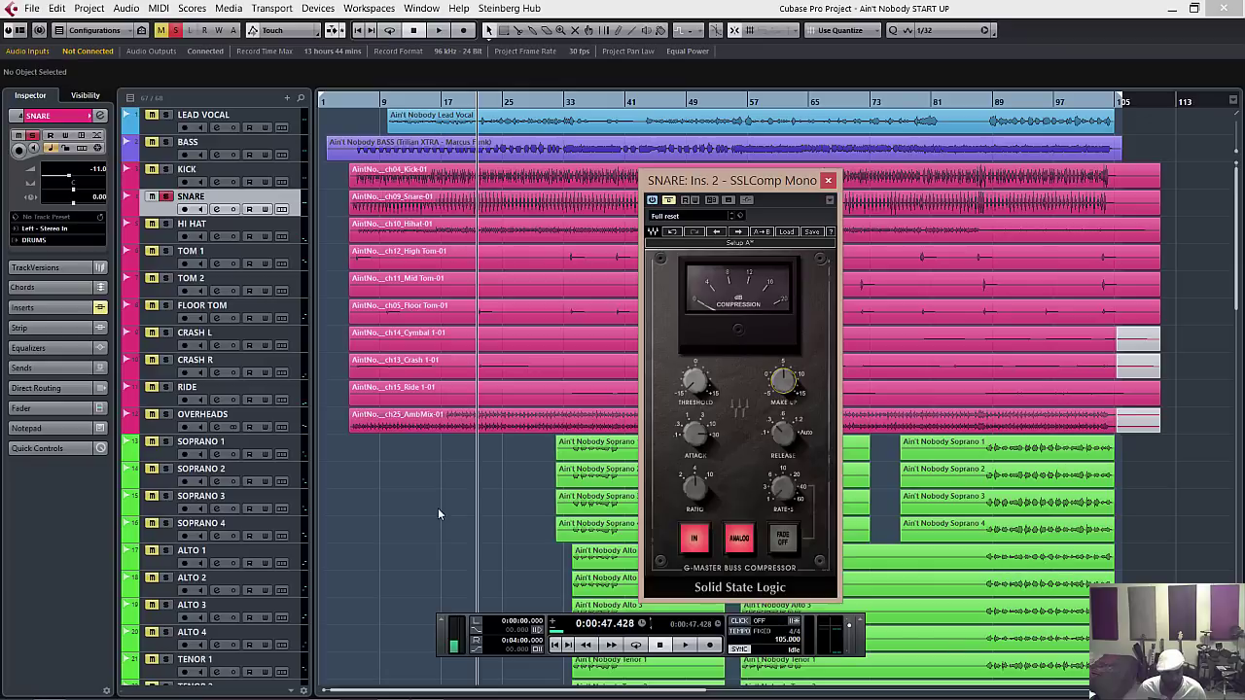
mouse_move(700, 437)
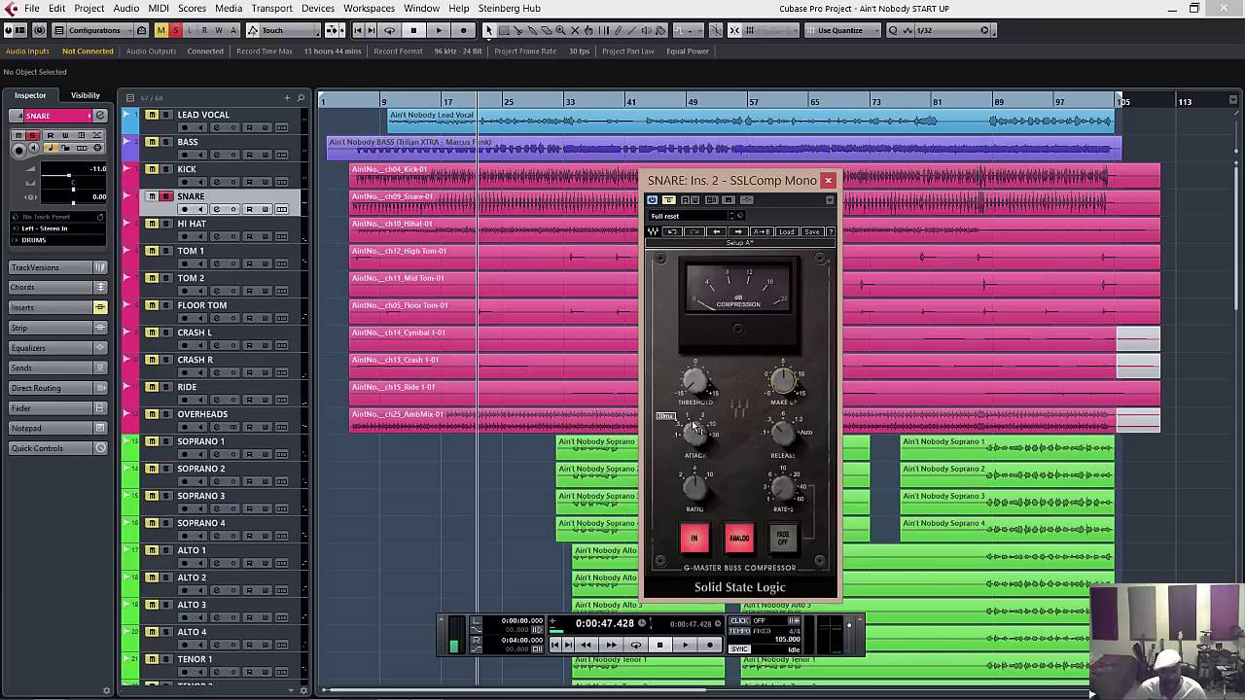